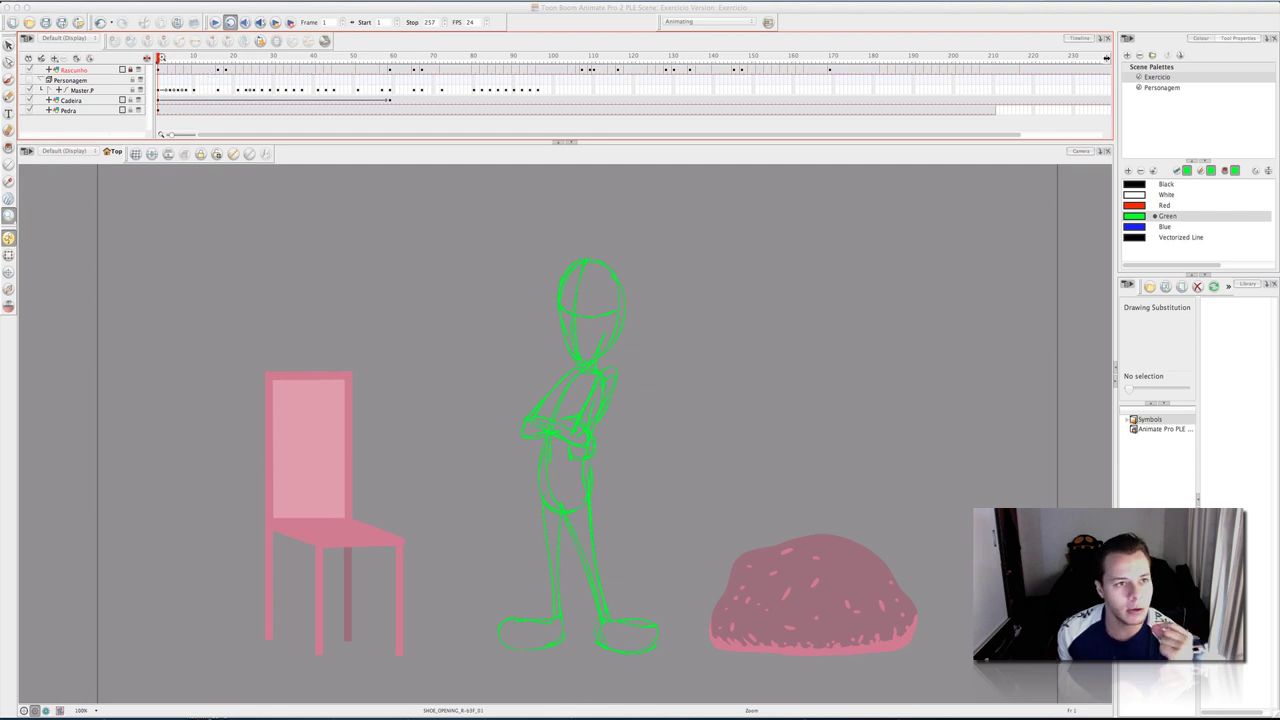
# Play and scrub through the green rough animation on the Rascunho layer, then return to frame 1.
pyautogui.click(158, 58)
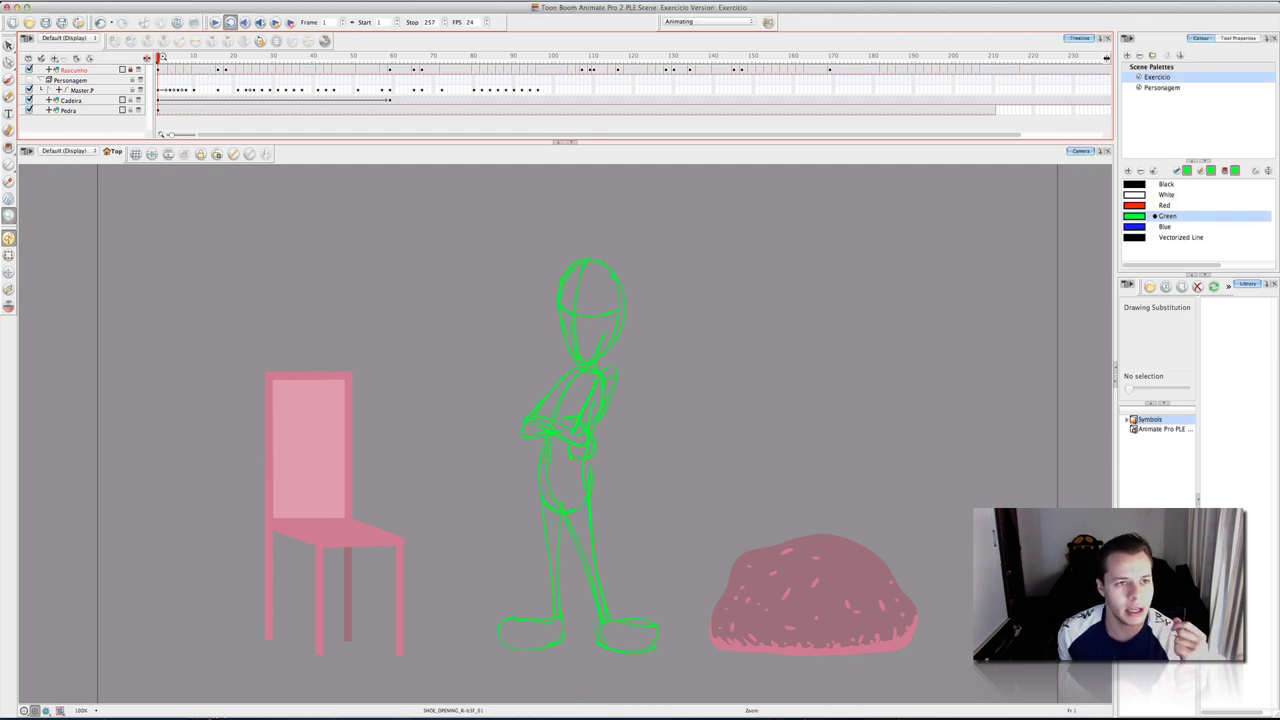
pyautogui.moveTo(158, 57)
pyautogui.mouseDown()
pyautogui.moveTo(991, 60)
pyautogui.moveTo(152, 49)
pyautogui.mouseUp()
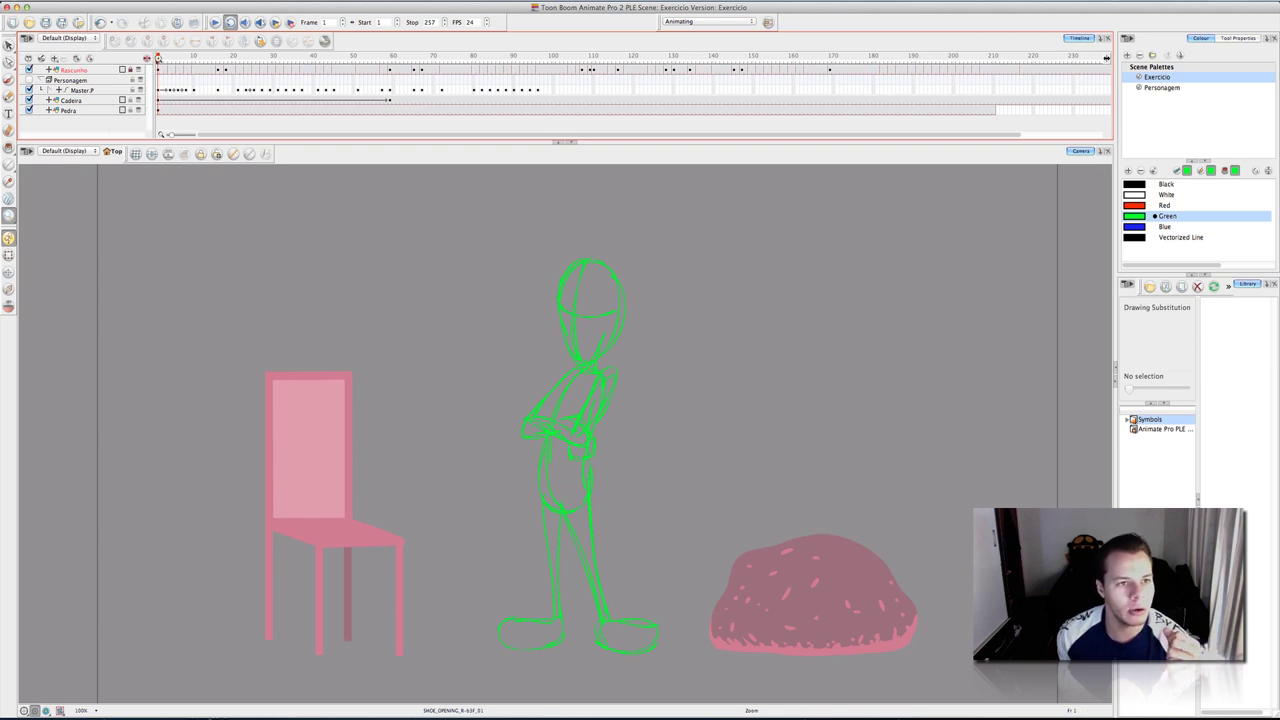
pyautogui.moveTo(157, 58)
pyautogui.mouseDown()
pyautogui.moveTo(1104, 57)
pyautogui.moveTo(157, 57)
pyautogui.mouseUp()
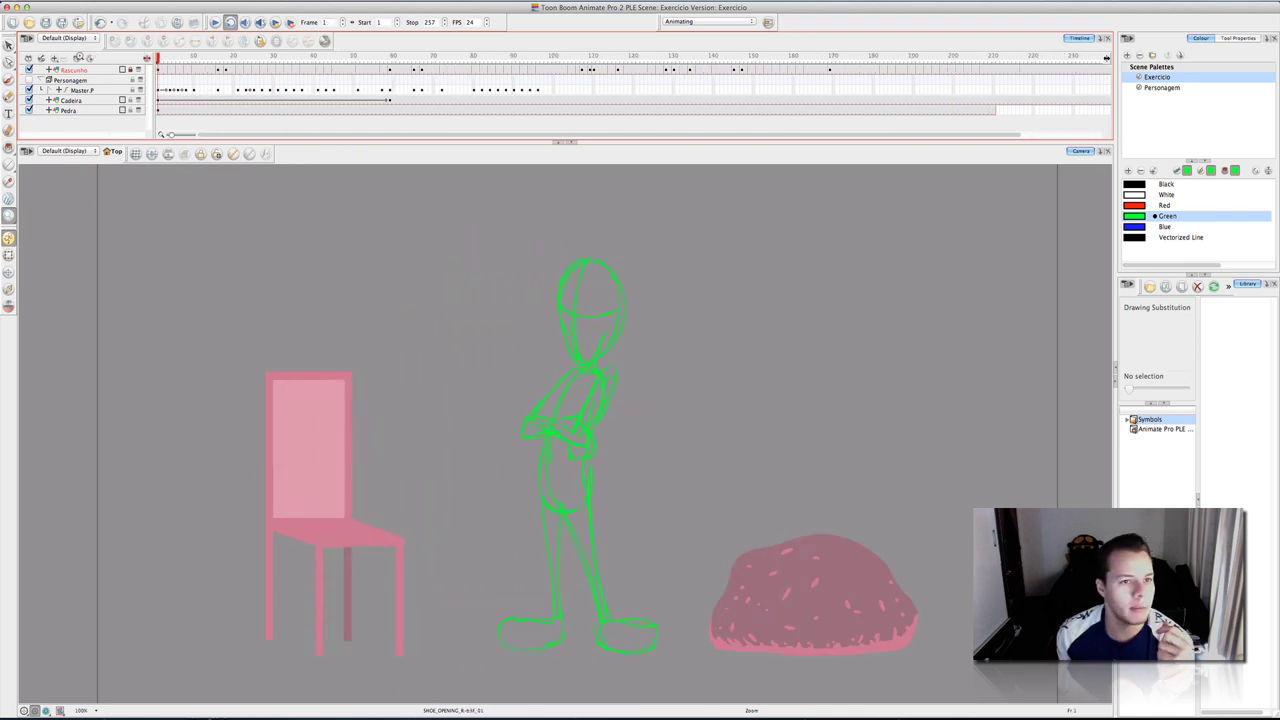
pyautogui.press('Return')
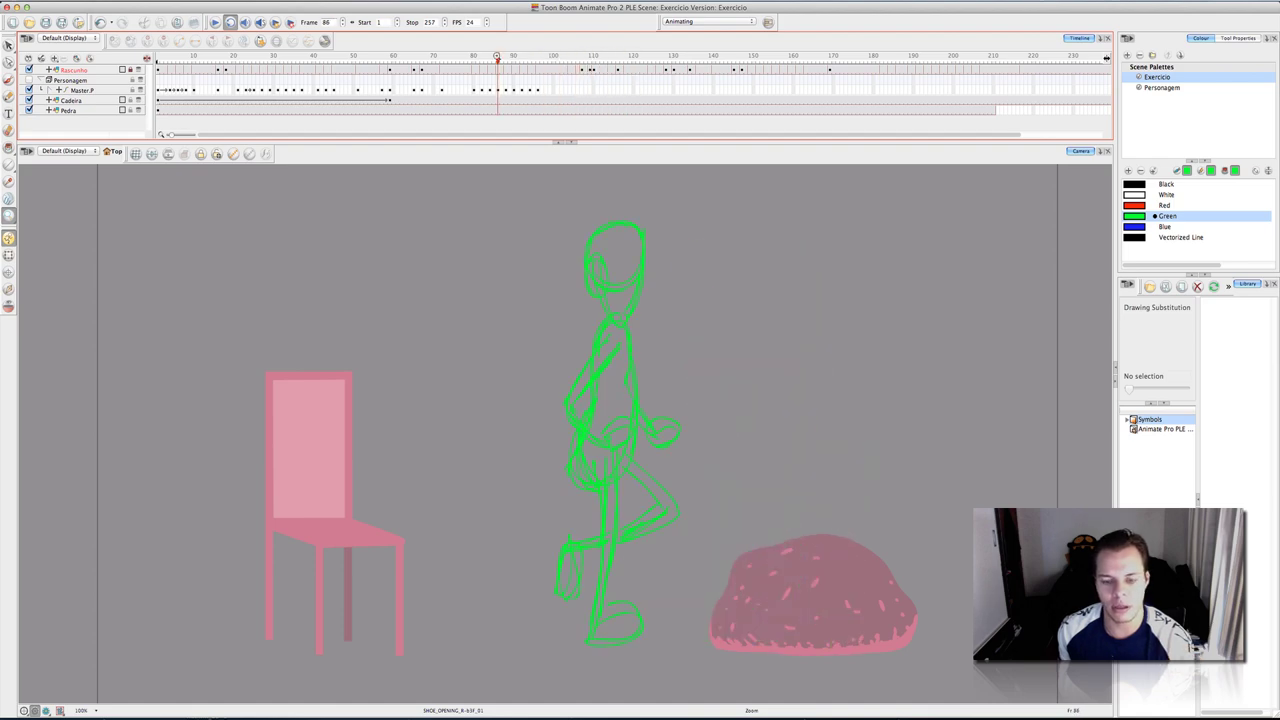
pyautogui.moveTo(499, 57); pyautogui.dragTo(590, 57)
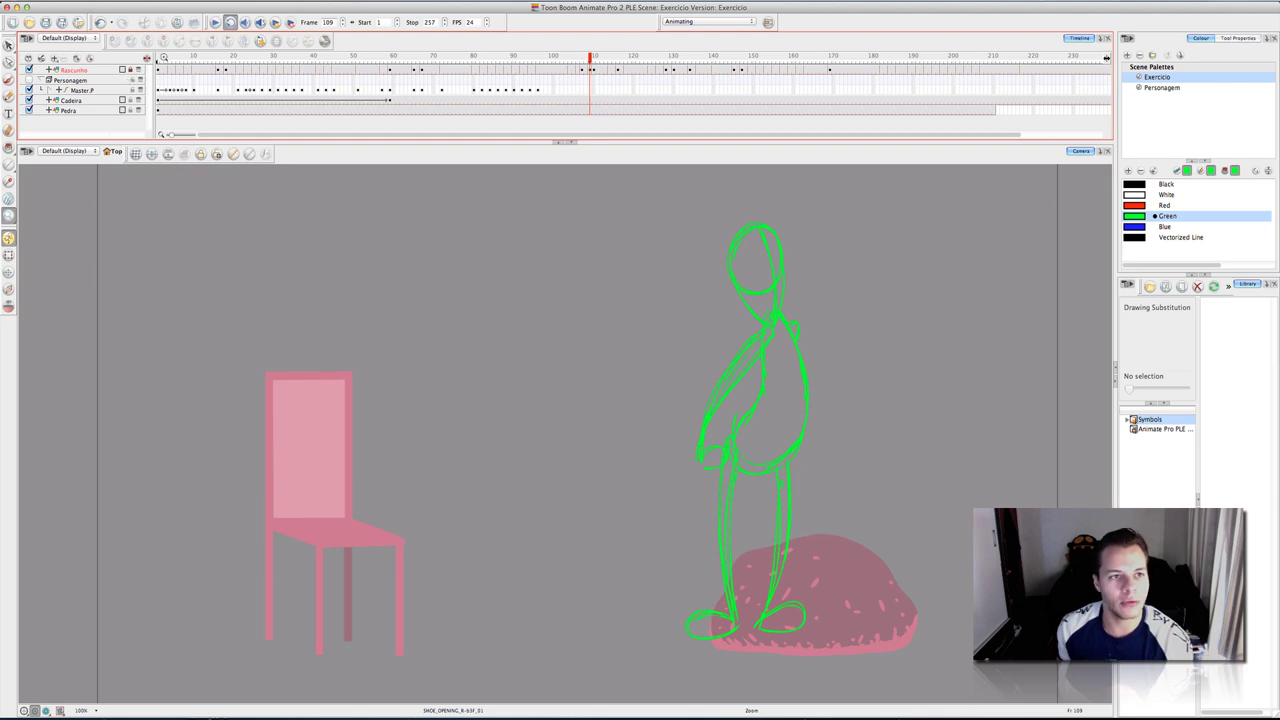
pyautogui.moveTo(590, 57); pyautogui.dragTo(153, 47)
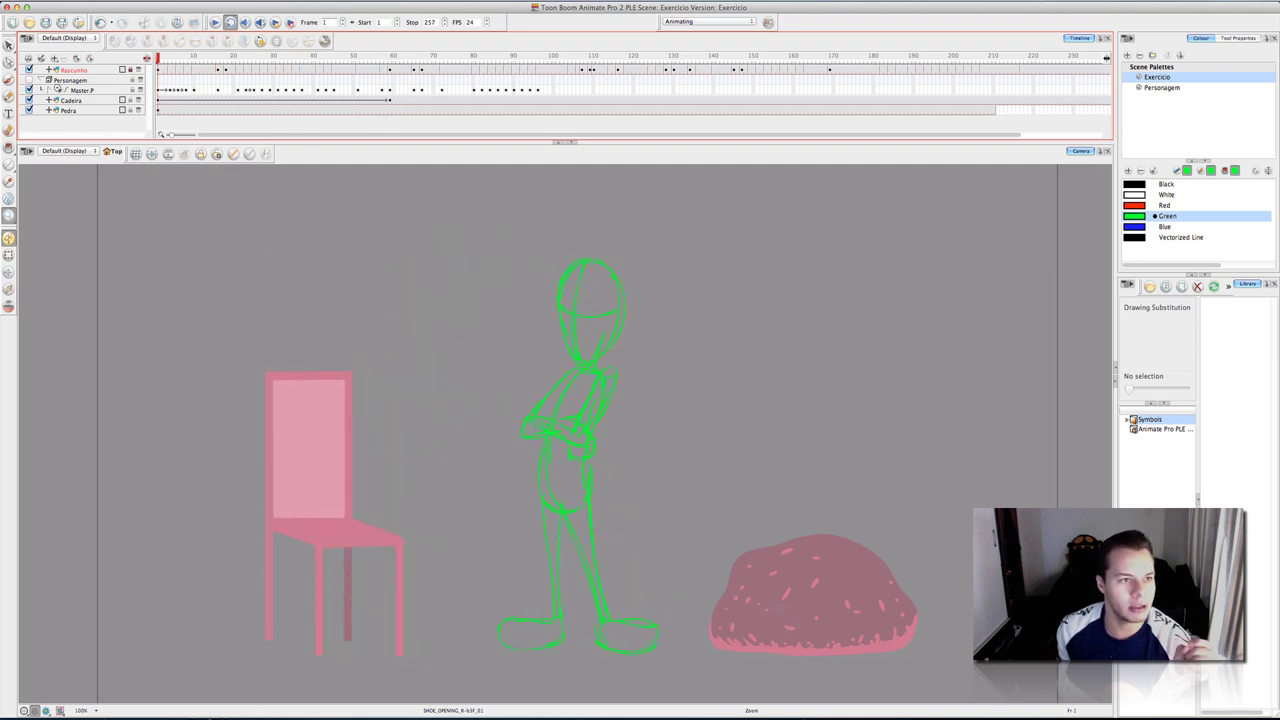
# Show the Personagem group, hide the Rascunho layer and scrub the character animation from frame 1.
pyautogui.click(30, 80)
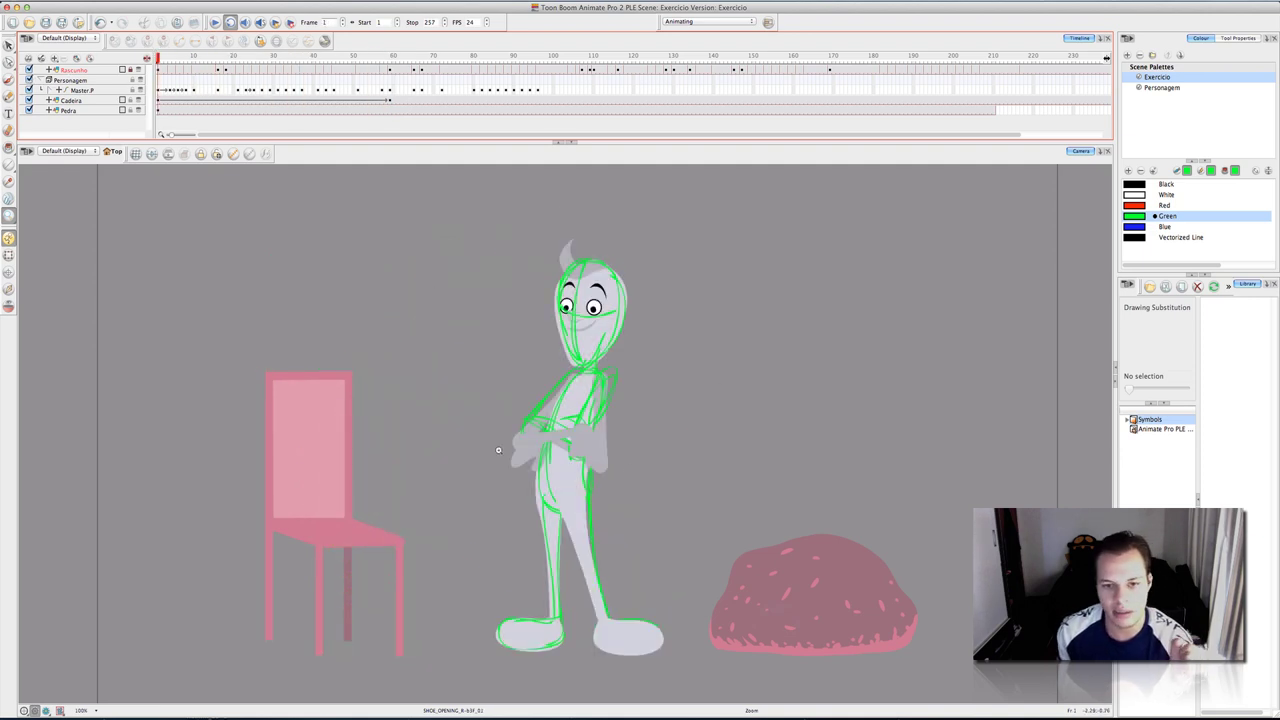
pyautogui.click(29, 69)
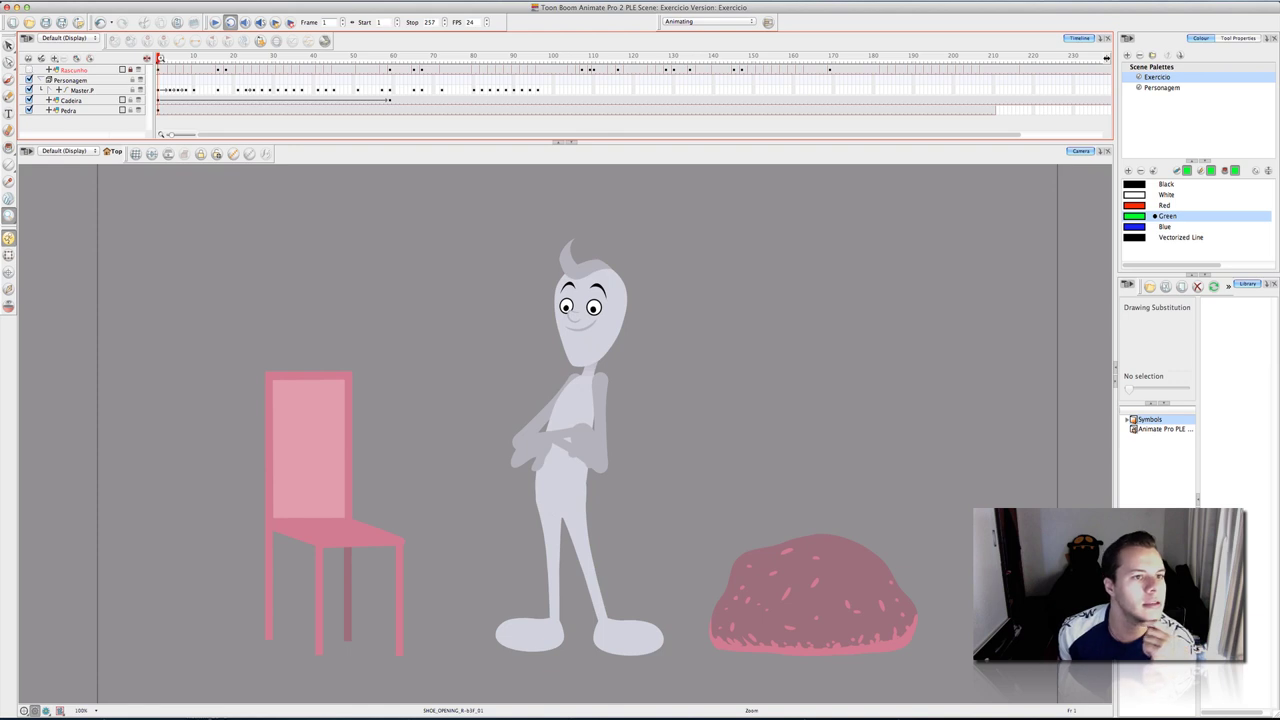
pyautogui.moveTo(160, 58)
pyautogui.mouseDown()
pyautogui.moveTo(187, 58)
pyautogui.moveTo(154, 58)
pyautogui.mouseUp()
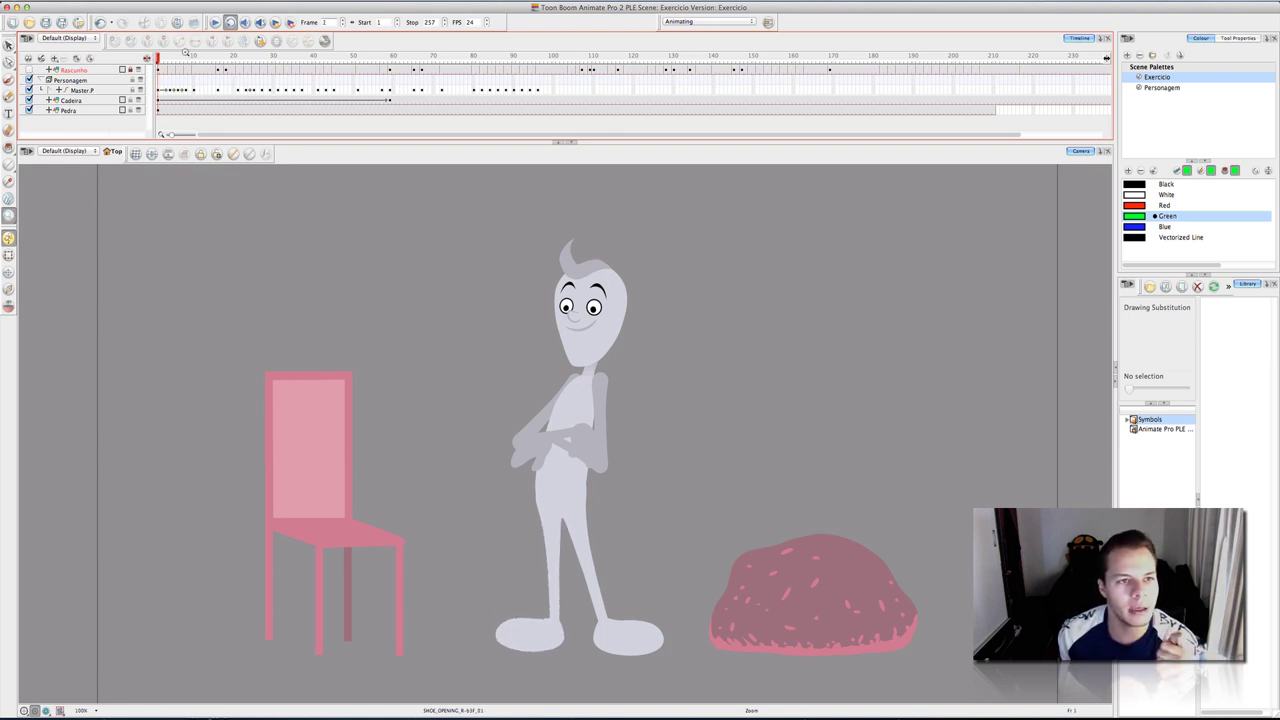
pyautogui.moveTo(157, 58)
pyautogui.mouseDown()
pyautogui.moveTo(510, 58)
pyautogui.moveTo(144, 55)
pyautogui.mouseUp()
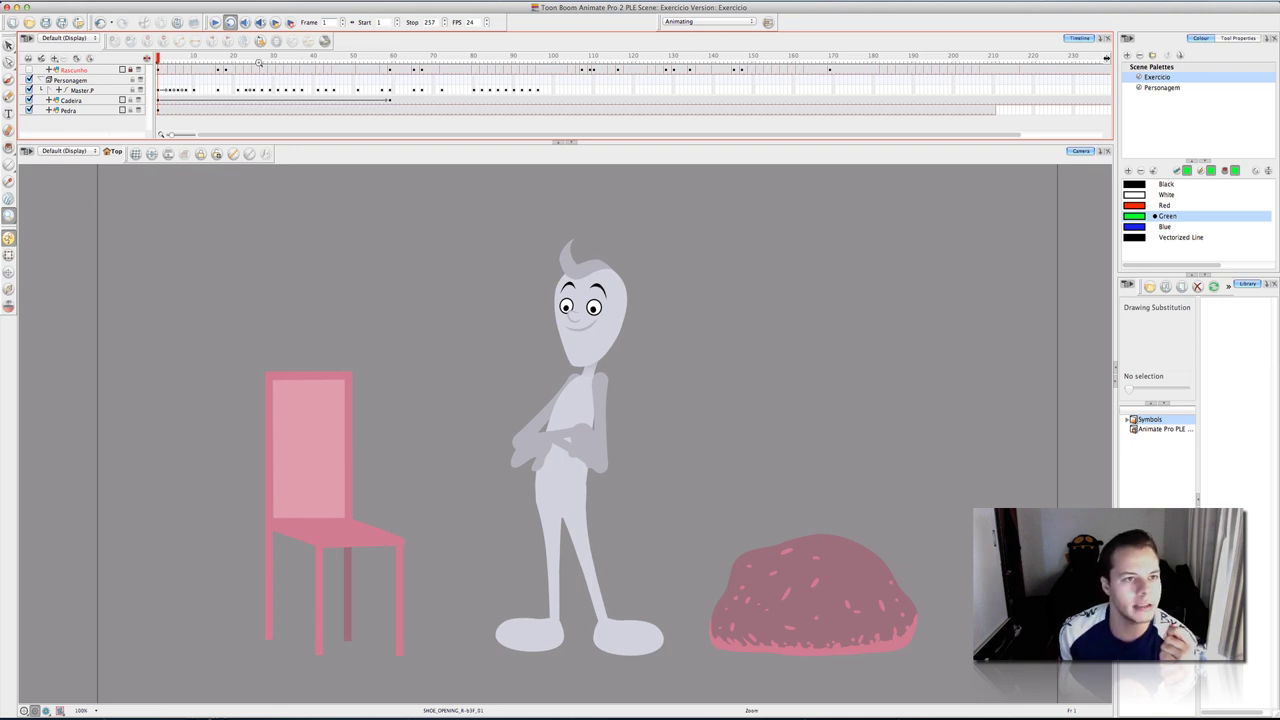
# Show the Rascunho layer and compare the character with the sketch through frame 104, ending on the last Master.P keyframe at frame 96.
pyautogui.click(30, 69)
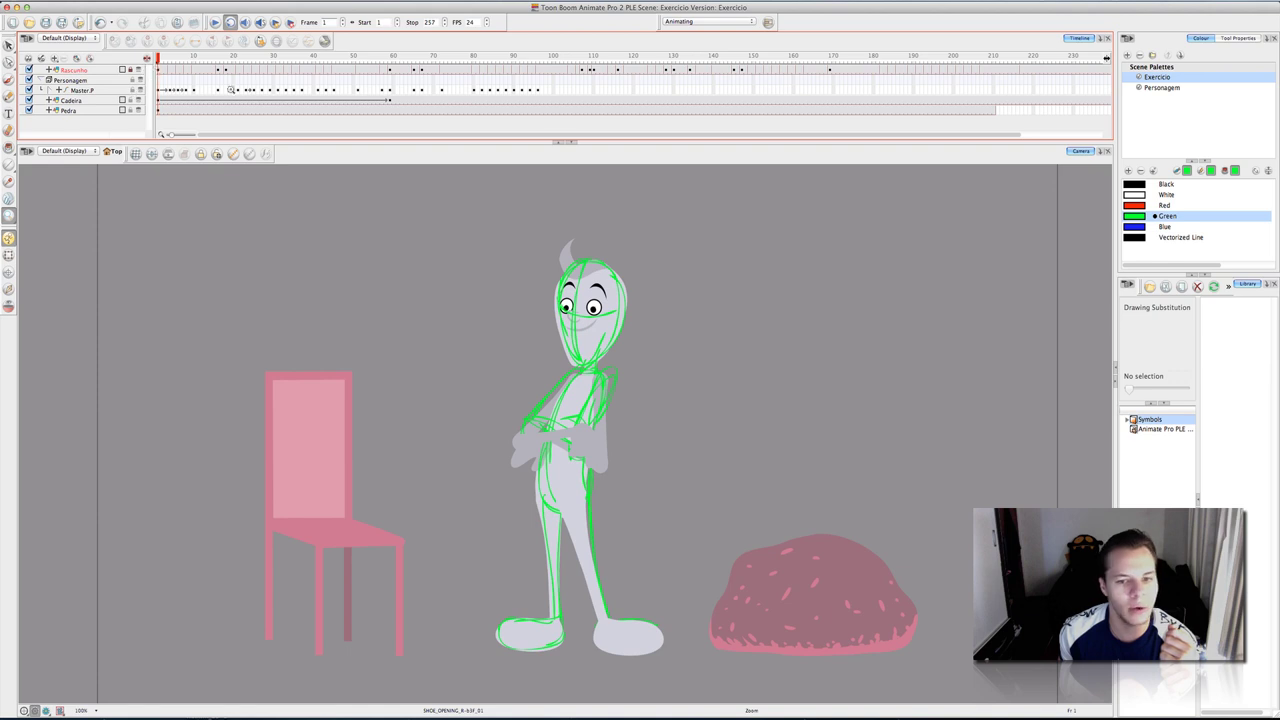
pyautogui.moveTo(157, 57)
pyautogui.mouseDown()
pyautogui.moveTo(680, 60)
pyautogui.moveTo(498, 58)
pyautogui.moveTo(562, 58)
pyautogui.mouseUp()
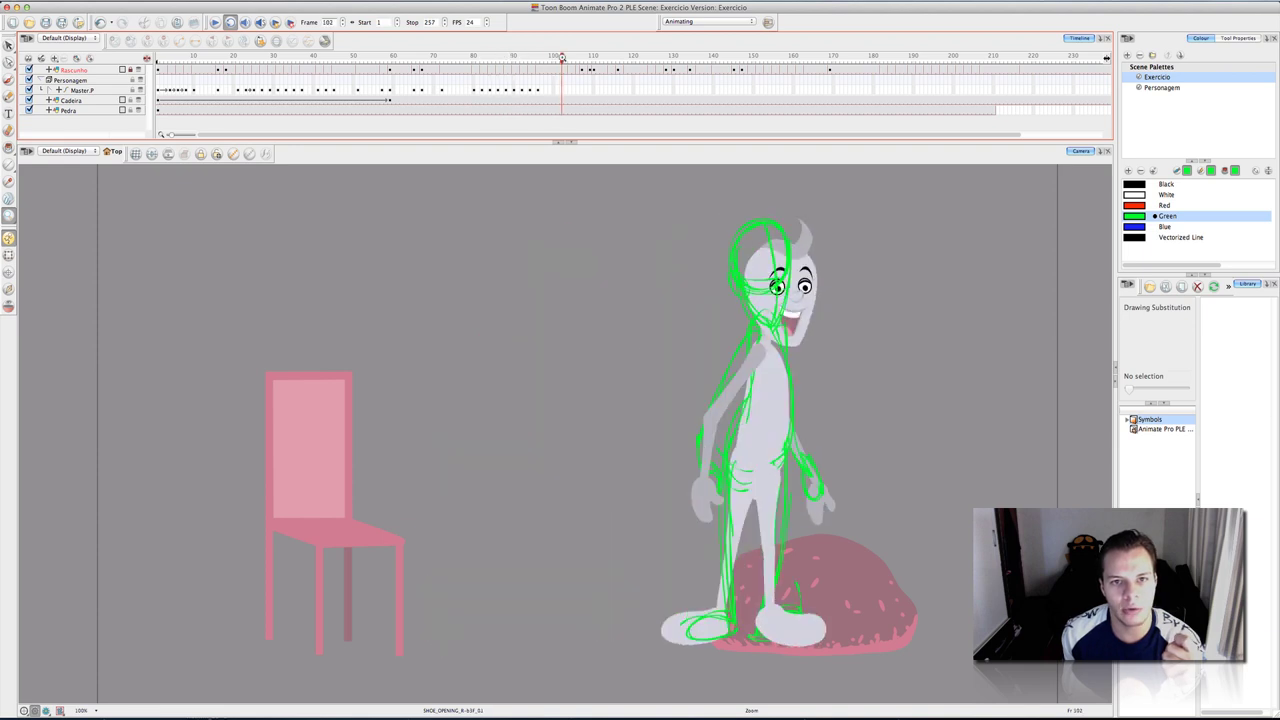
pyautogui.click(570, 89)
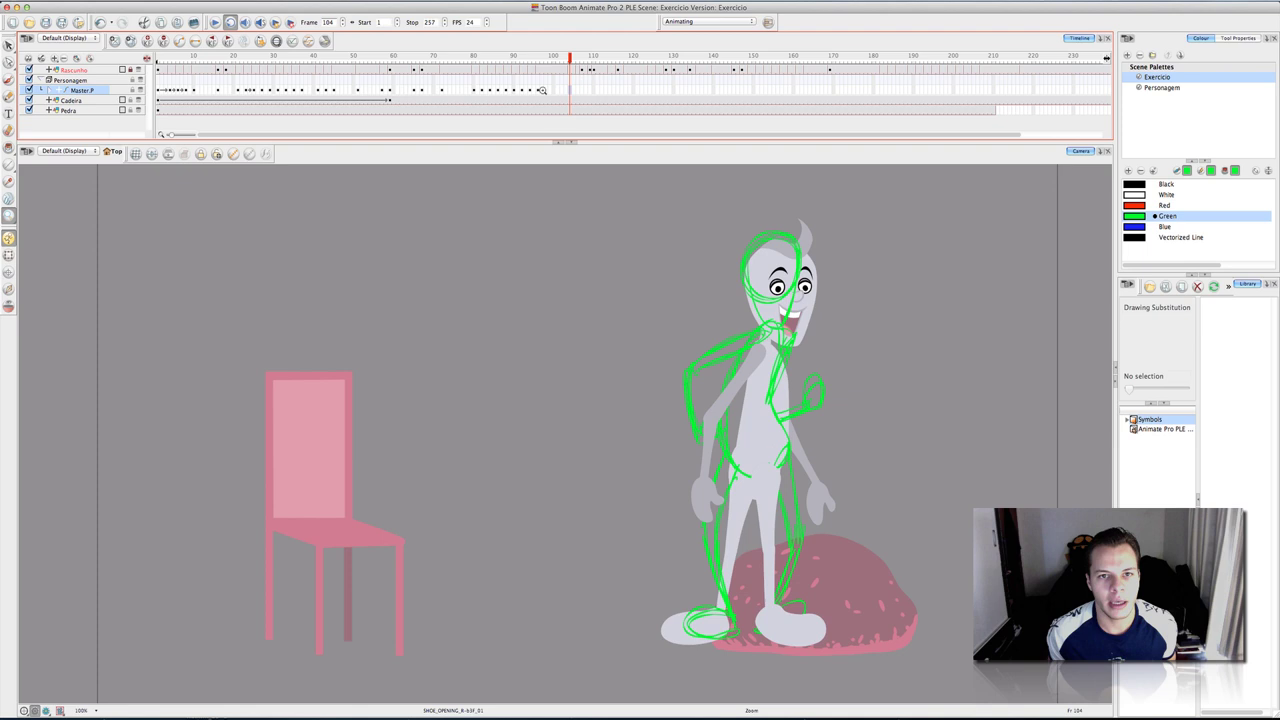
pyautogui.click(538, 90)
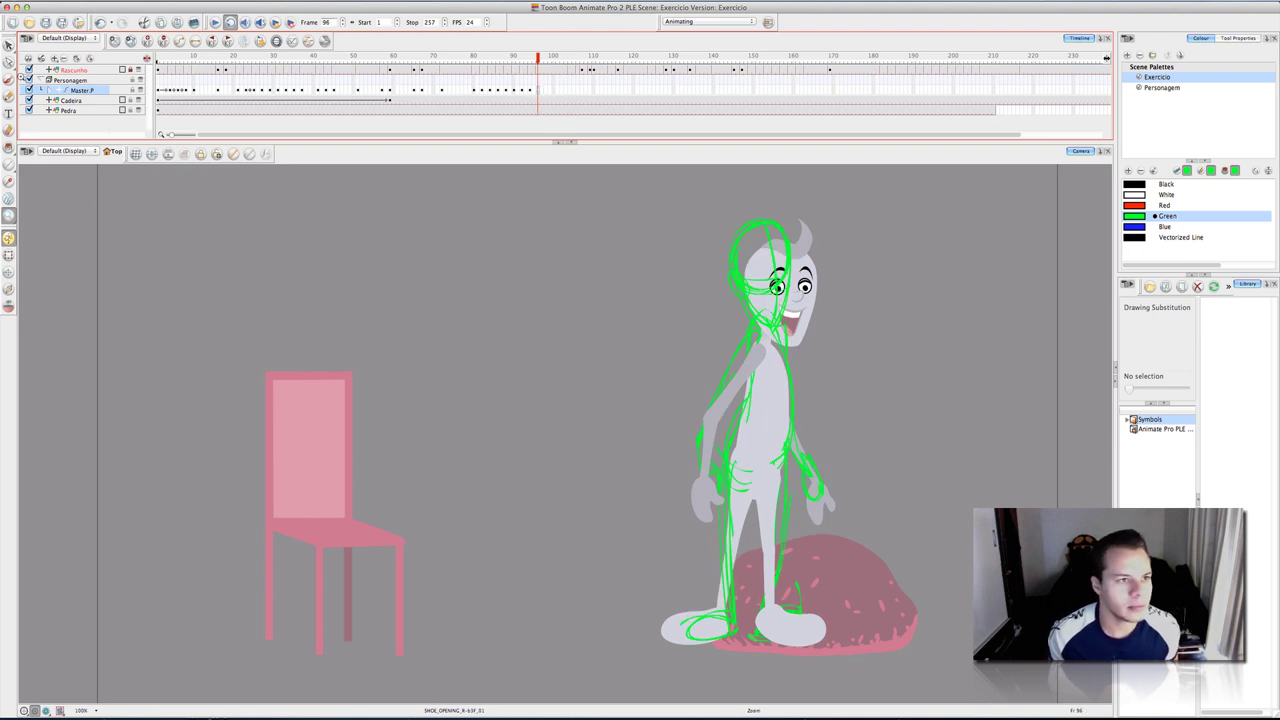
# Hide Rascunho and inspect the drawing substitutions of the character's torso, pupil, eyebrow and back shoe at frame 96.
pyautogui.click(29, 70)
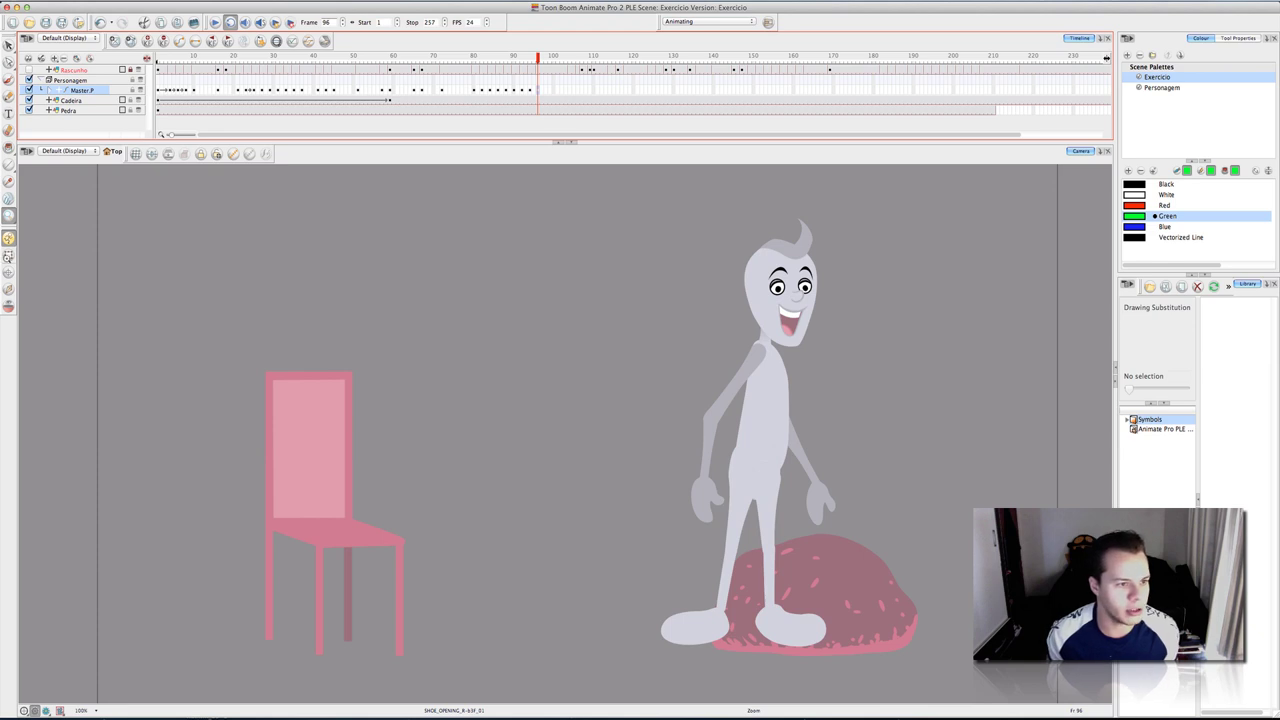
pyautogui.click(8, 256)
pyautogui.click(897, 380)
pyautogui.click(780, 403)
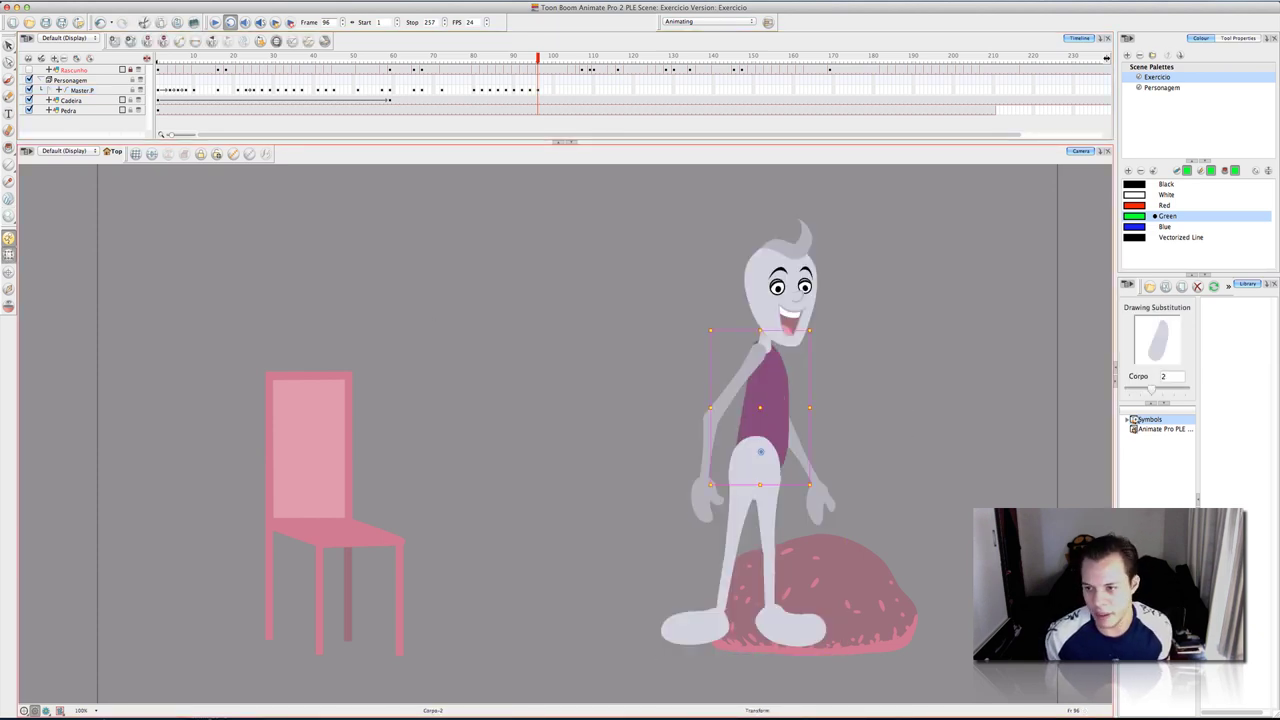
pyautogui.moveTo(1163, 390)
pyautogui.mouseDown()
pyautogui.moveTo(1184, 390)
pyautogui.moveTo(1152, 388)
pyautogui.mouseUp()
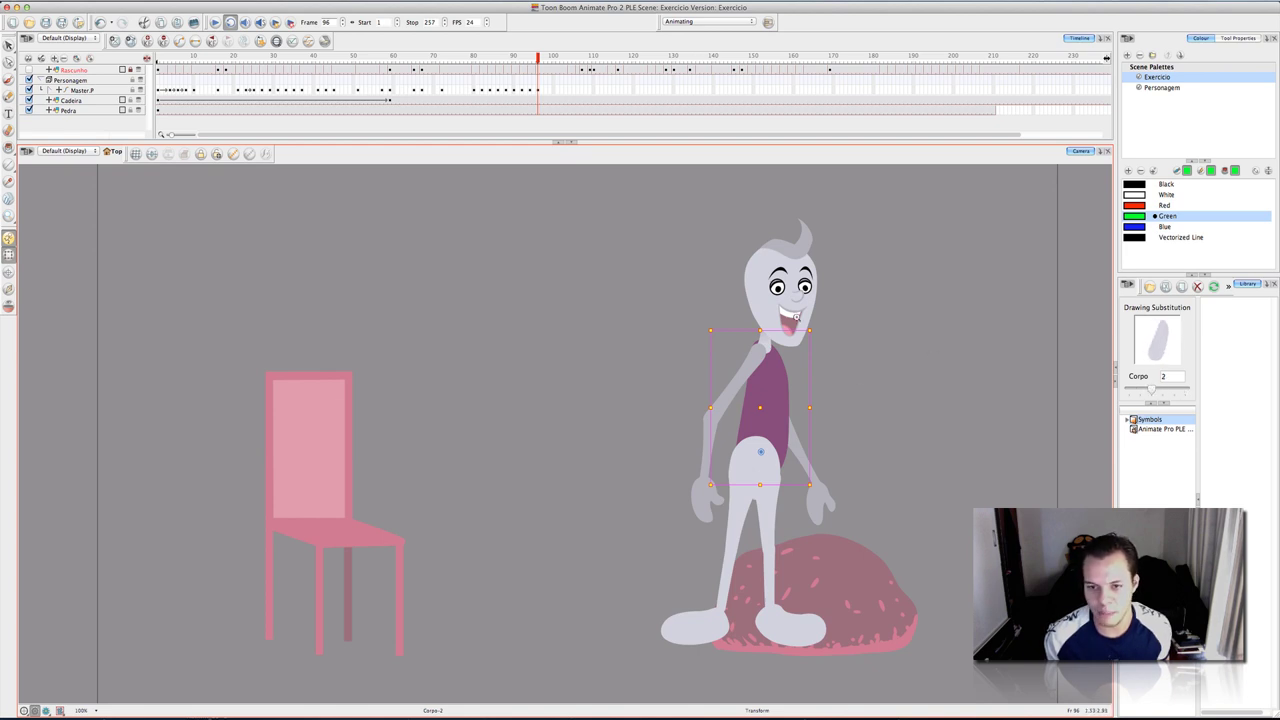
pyautogui.click(777, 287)
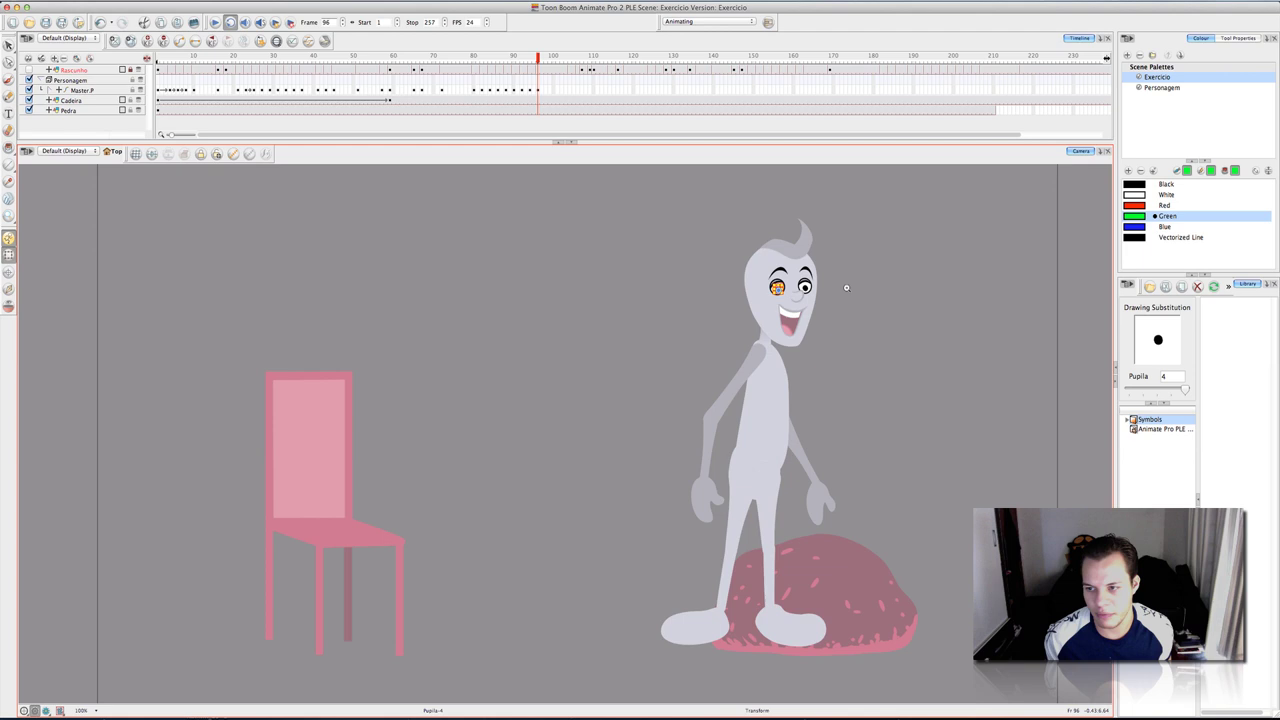
pyautogui.click(785, 271)
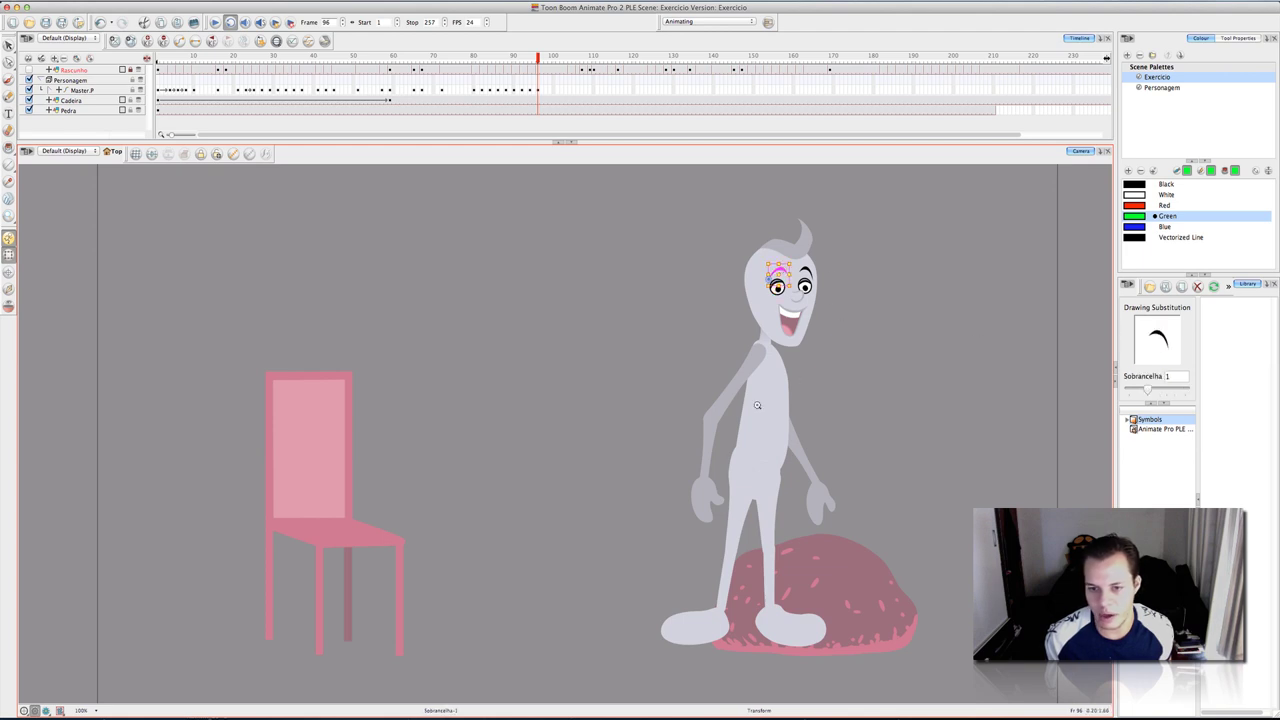
pyautogui.click(717, 612)
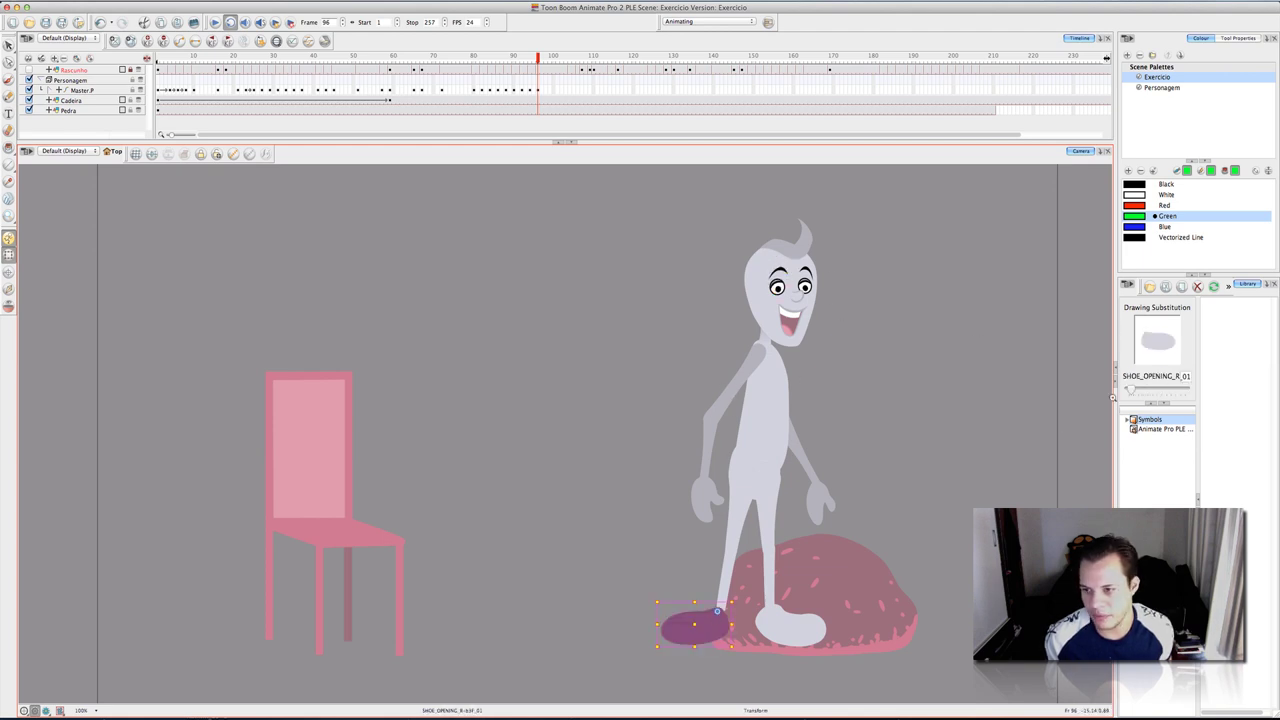
pyautogui.moveTo(1134, 387)
pyautogui.mouseDown()
pyautogui.moveTo(1173, 387)
pyautogui.moveTo(1136, 387)
pyautogui.mouseUp()
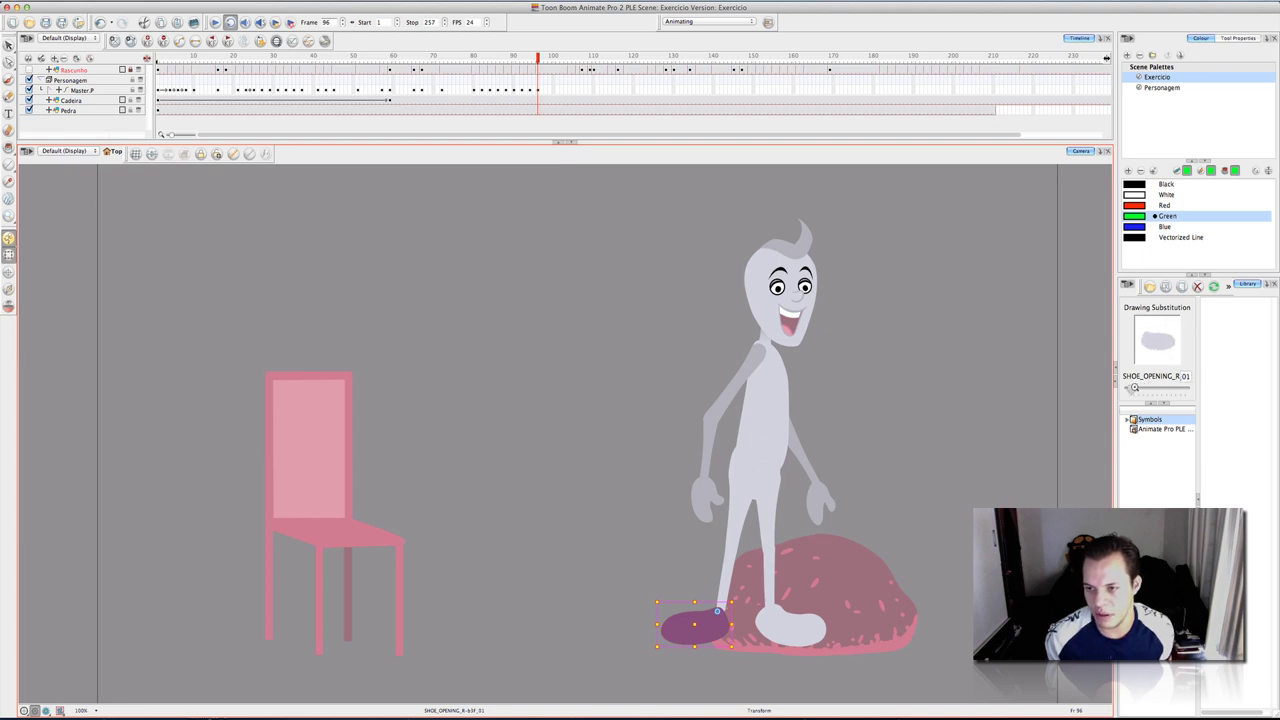
pyautogui.click(905, 379)
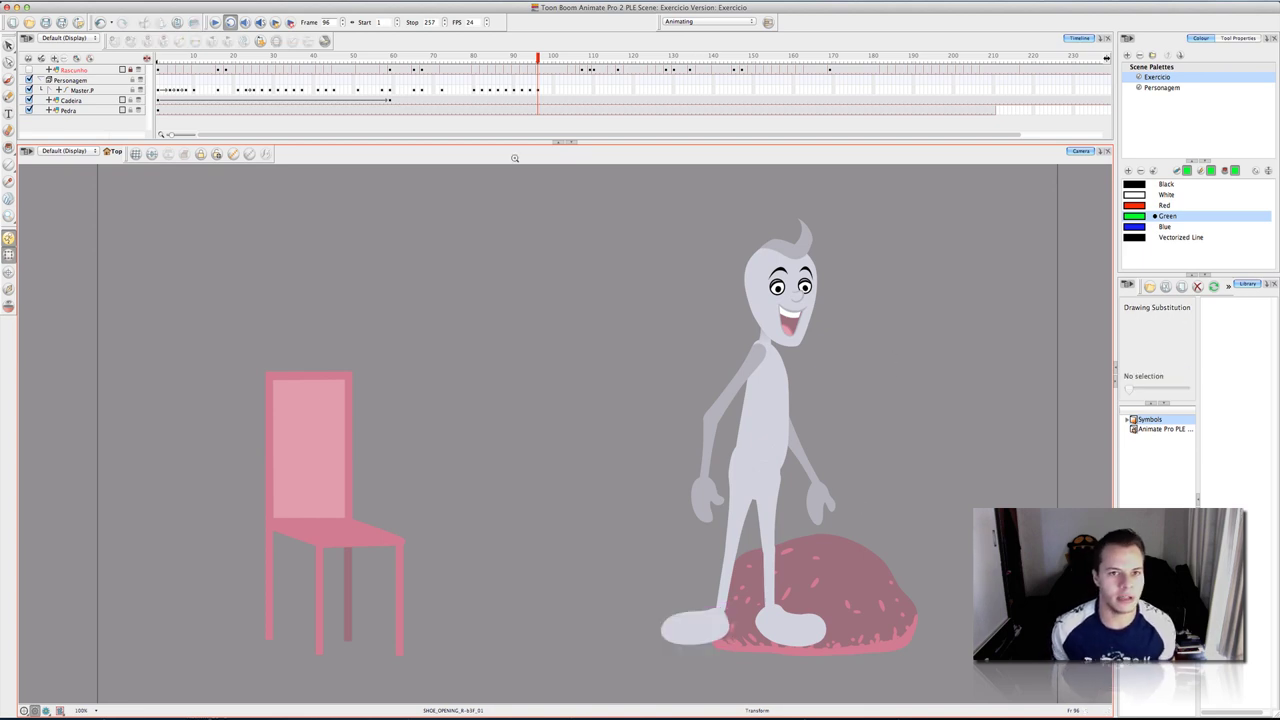
# Add a Master.P keyframe at frame 104 and show the Rascunho sketch over the character.
pyautogui.click(570, 90)
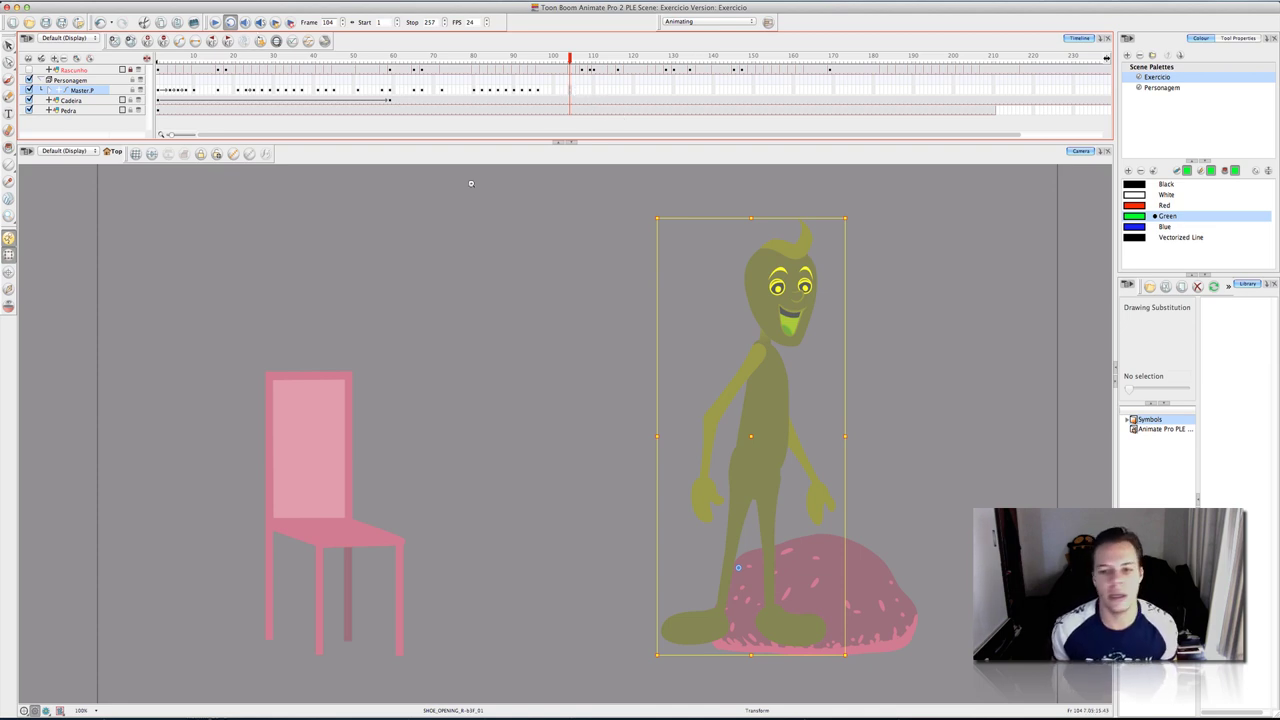
pyautogui.click(29, 69)
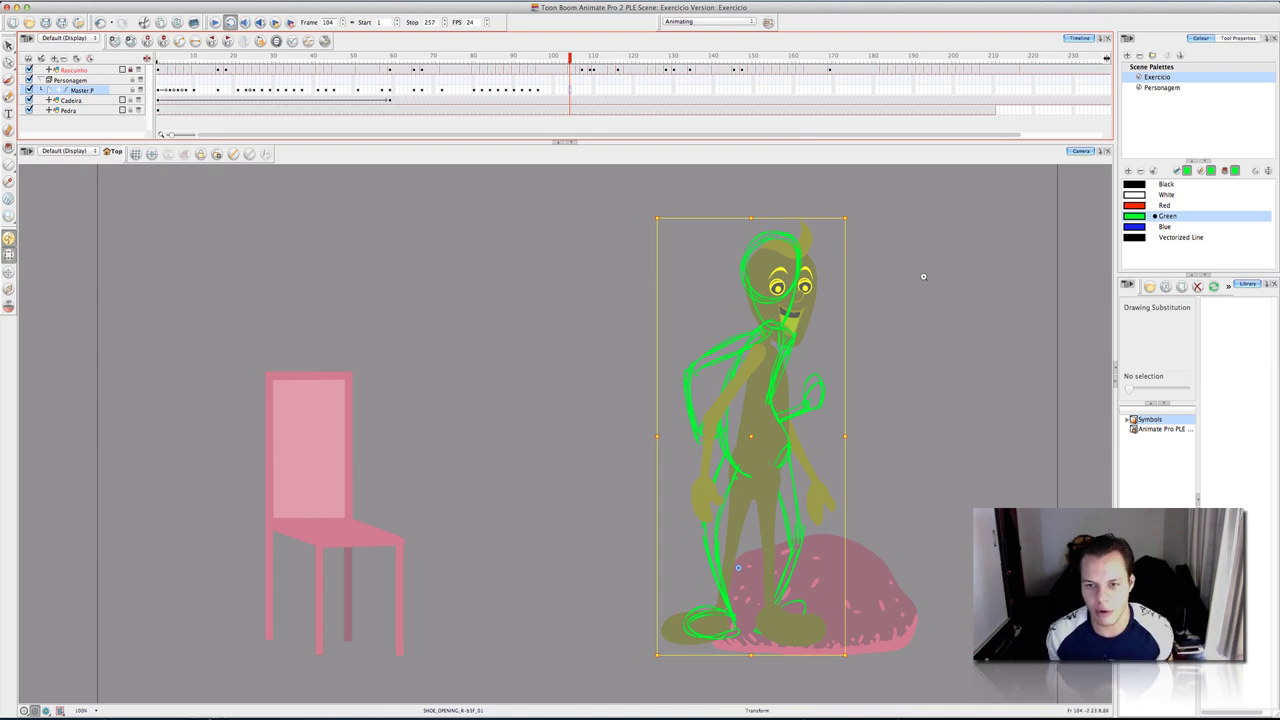
pyautogui.click(923, 267)
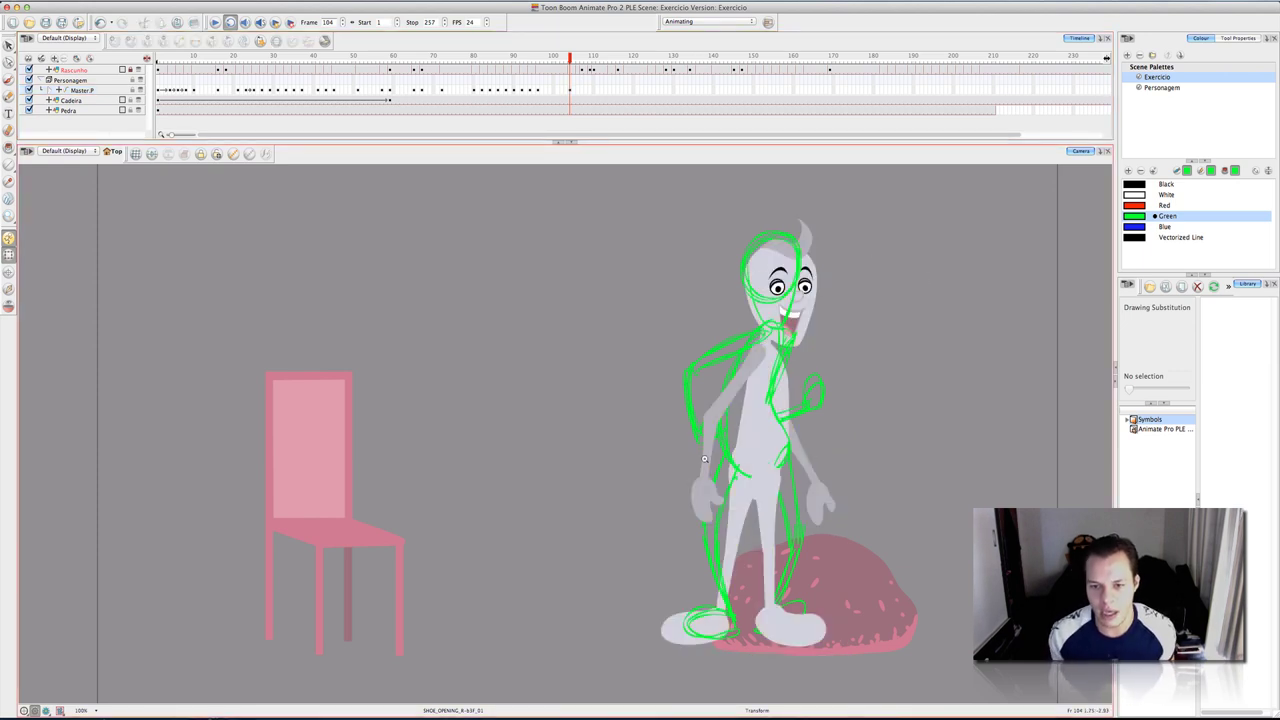
# Move the whole character rig slightly down at frame 104 so its pelvis lines up with the sketch.
pyautogui.click(751, 479)
pyautogui.press('b')
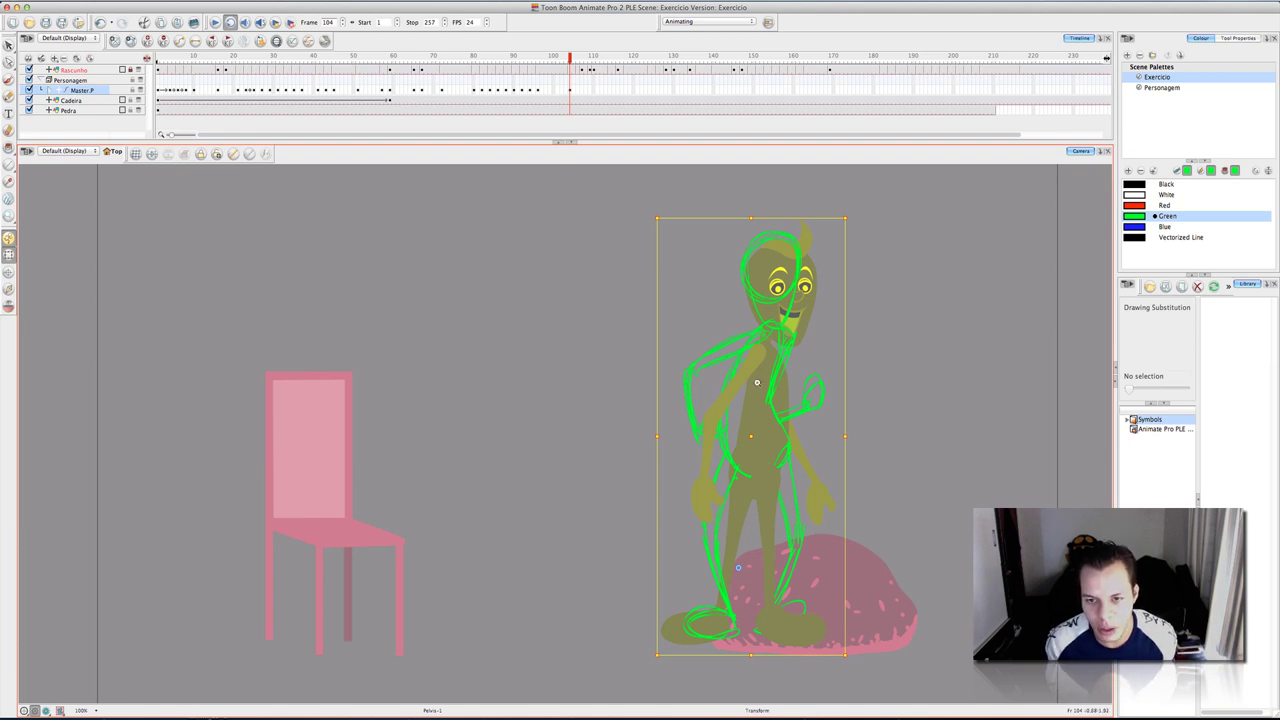
pyautogui.moveTo(758, 390); pyautogui.dragTo(758, 398)
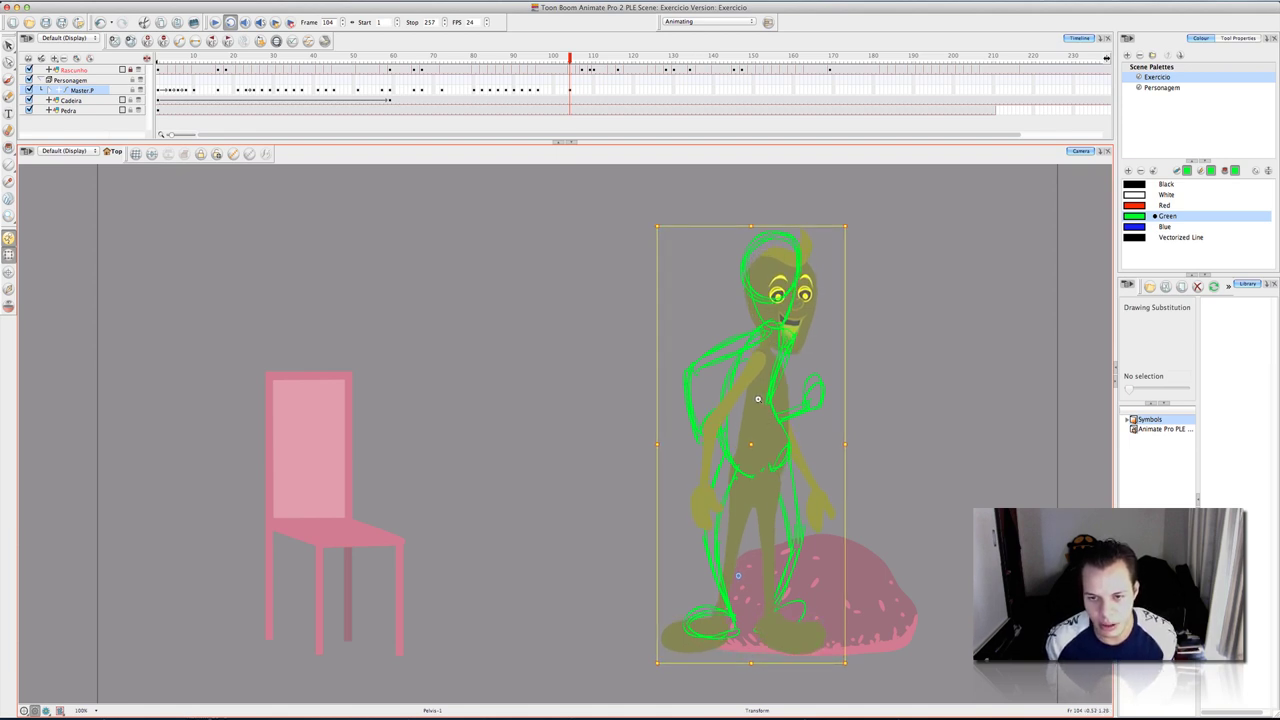
pyautogui.click(925, 364)
# Rotate the thigh, lower leg and foot of the front leg to match the bent leg in the sketch.
pyautogui.click(767, 514)
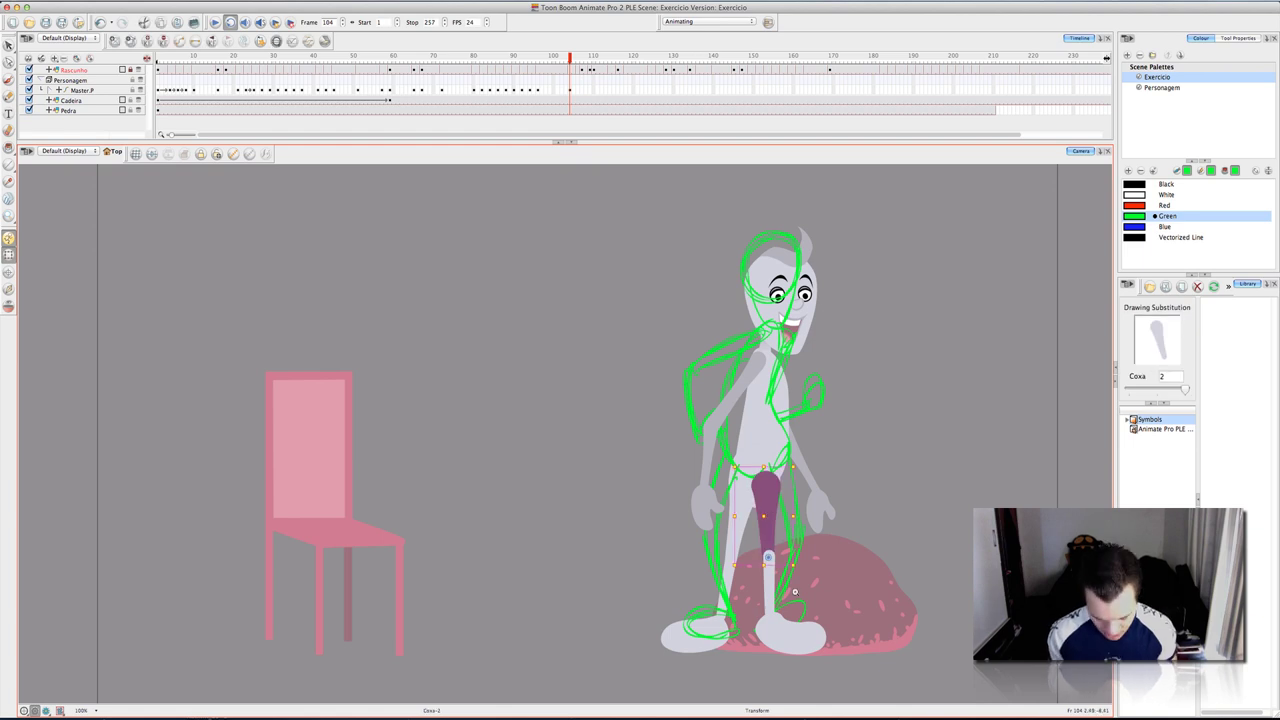
pyautogui.press('b')
pyautogui.moveTo(853, 657)
pyautogui.mouseDown()
pyautogui.moveTo(925, 605)
pyautogui.moveTo(908, 551)
pyautogui.moveTo(876, 621)
pyautogui.mouseUp()
pyautogui.click(934, 514)
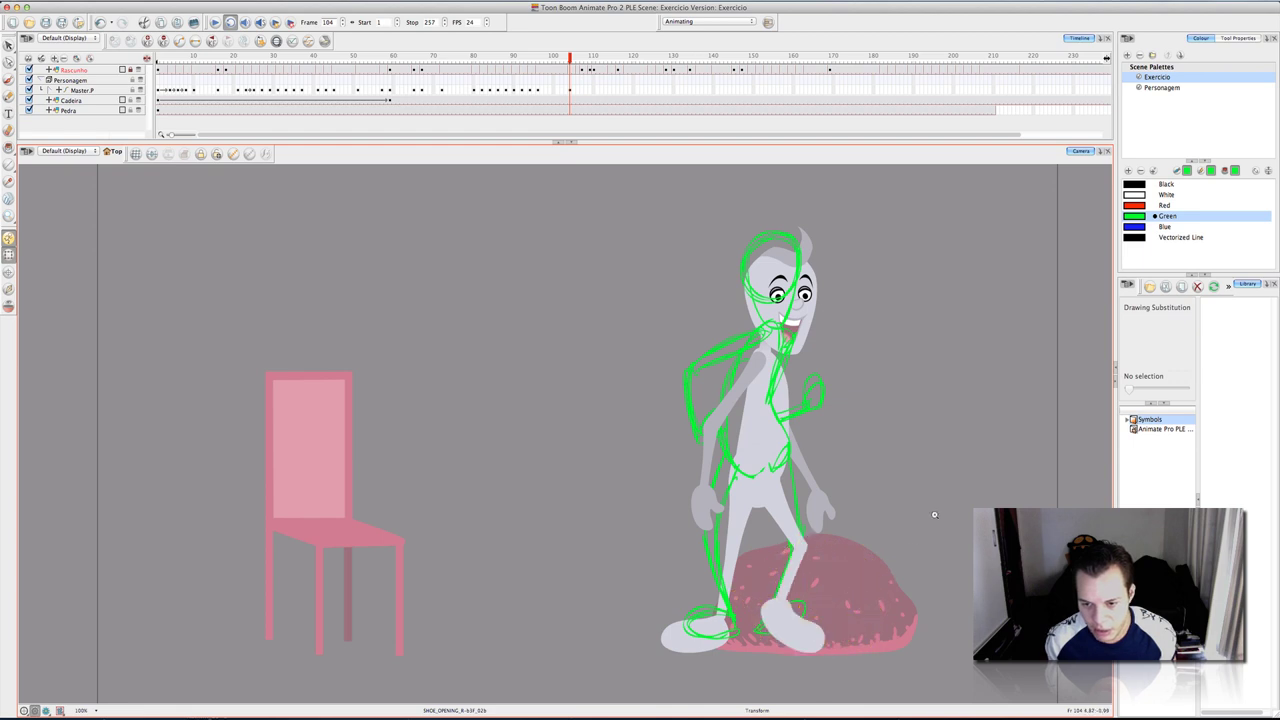
pyautogui.click(812, 636)
pyautogui.moveTo(840, 666); pyautogui.dragTo(862, 632)
pyautogui.click(905, 493)
# Rotate the back leg's thigh outward and its lower leg inward to follow the sketched bent knee.
pyautogui.click(725, 556)
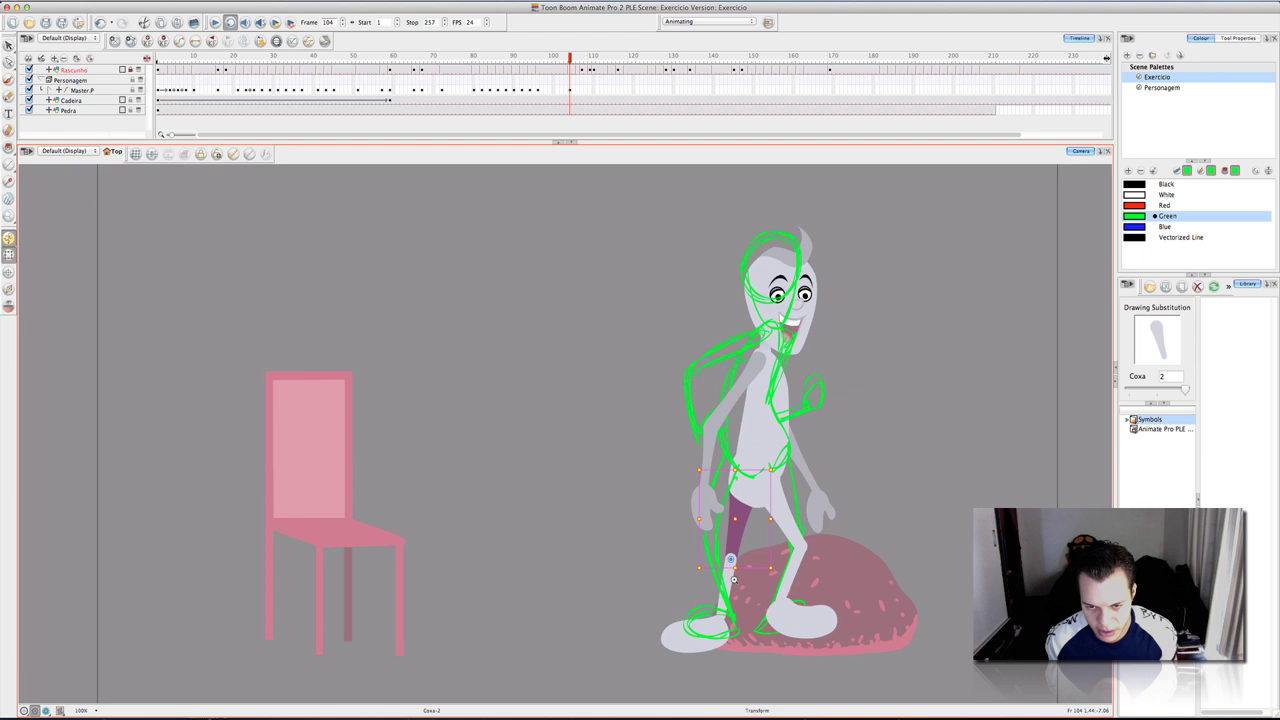
pyautogui.press('b')
pyautogui.moveTo(776, 655); pyautogui.dragTo(714, 657)
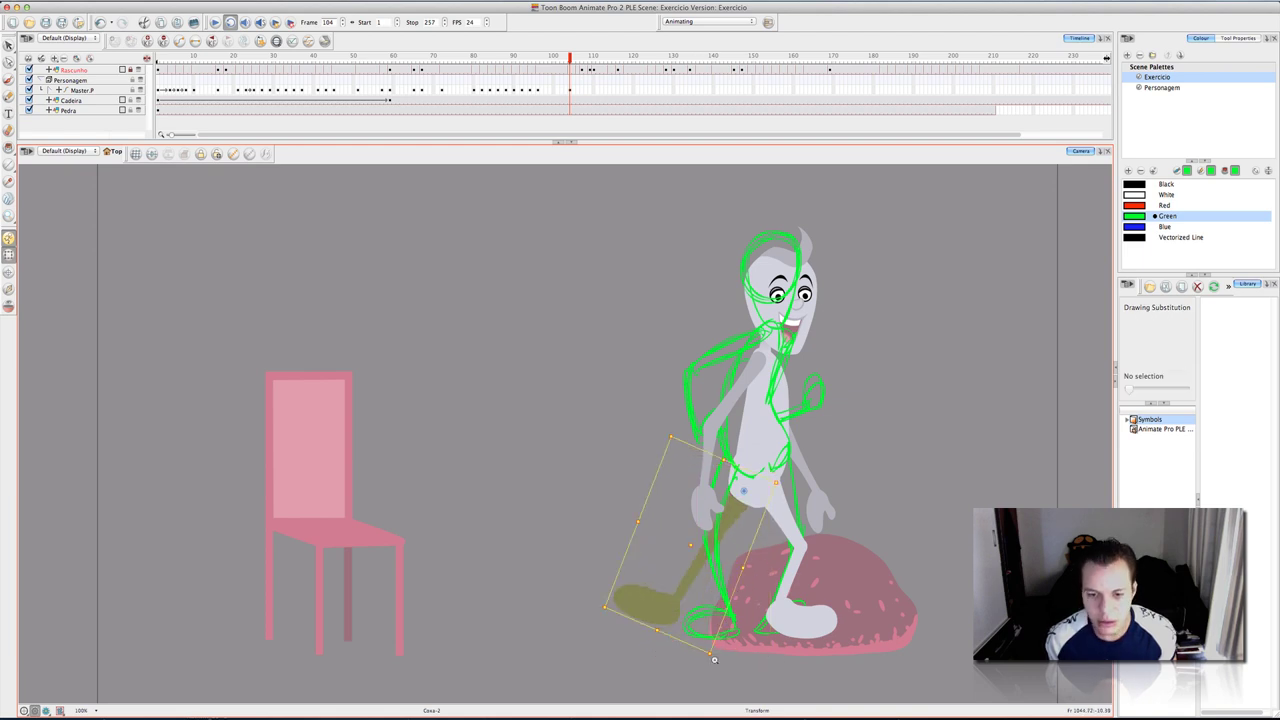
pyautogui.click(729, 667)
pyautogui.click(656, 607)
pyautogui.press('b')
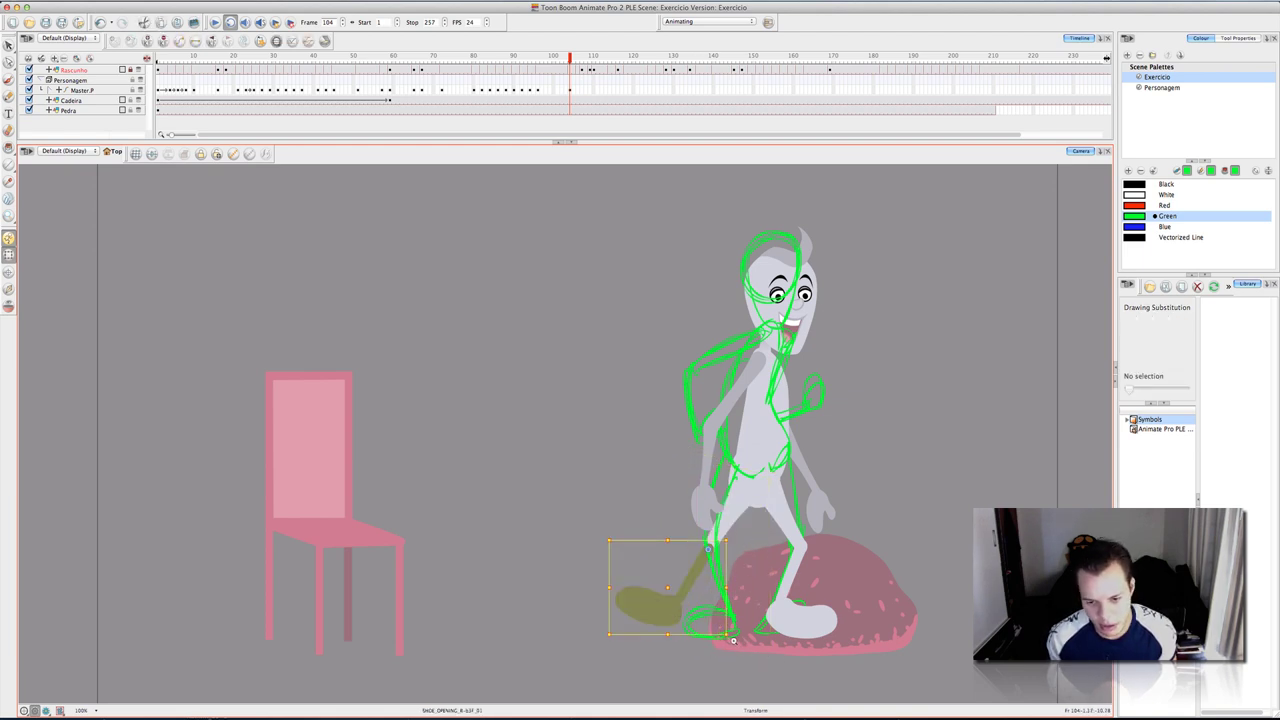
pyautogui.moveTo(733, 640)
pyautogui.mouseDown()
pyautogui.moveTo(695, 655)
pyautogui.moveTo(683, 645)
pyautogui.mouseUp()
pyautogui.click(681, 640)
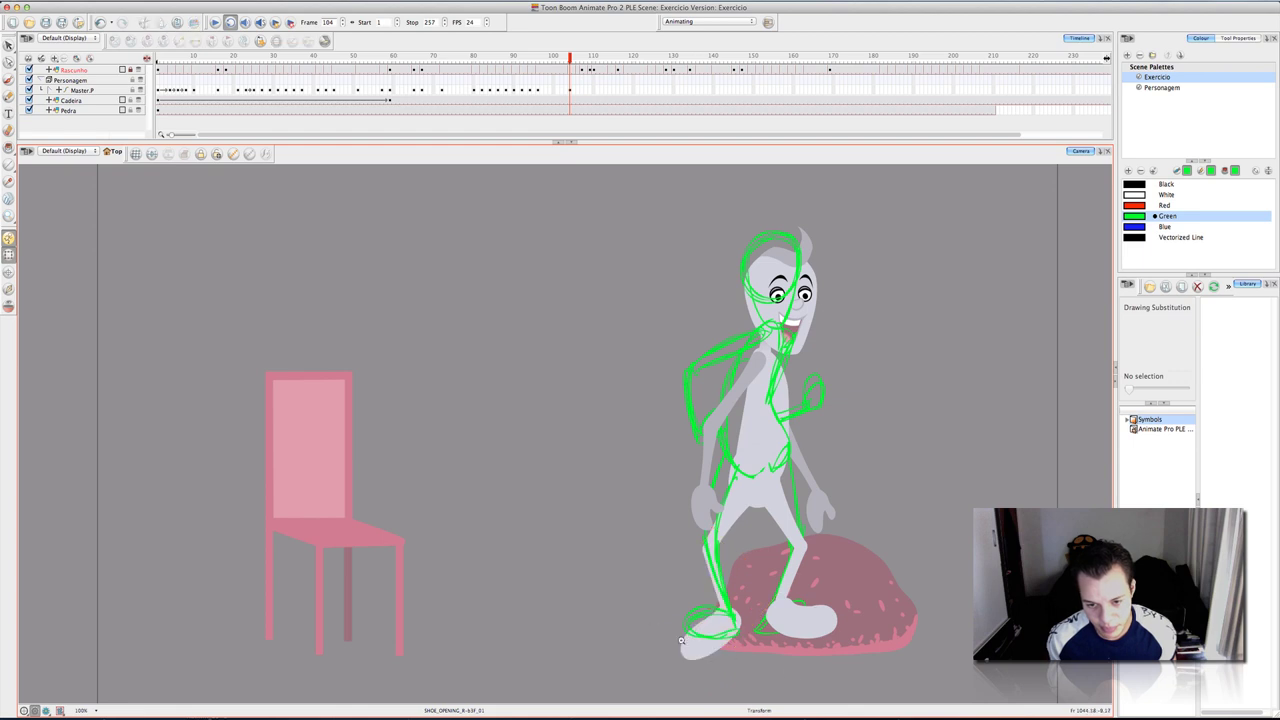
# Rotate the lower leg nearer the chair to follow the sketch and level its foot flat on the ground.
pyautogui.click(723, 648)
pyautogui.moveTo(757, 671)
pyautogui.mouseDown()
pyautogui.moveTo(723, 674)
pyautogui.moveTo(751, 674)
pyautogui.mouseUp()
pyautogui.click(718, 648)
pyautogui.click(718, 648)
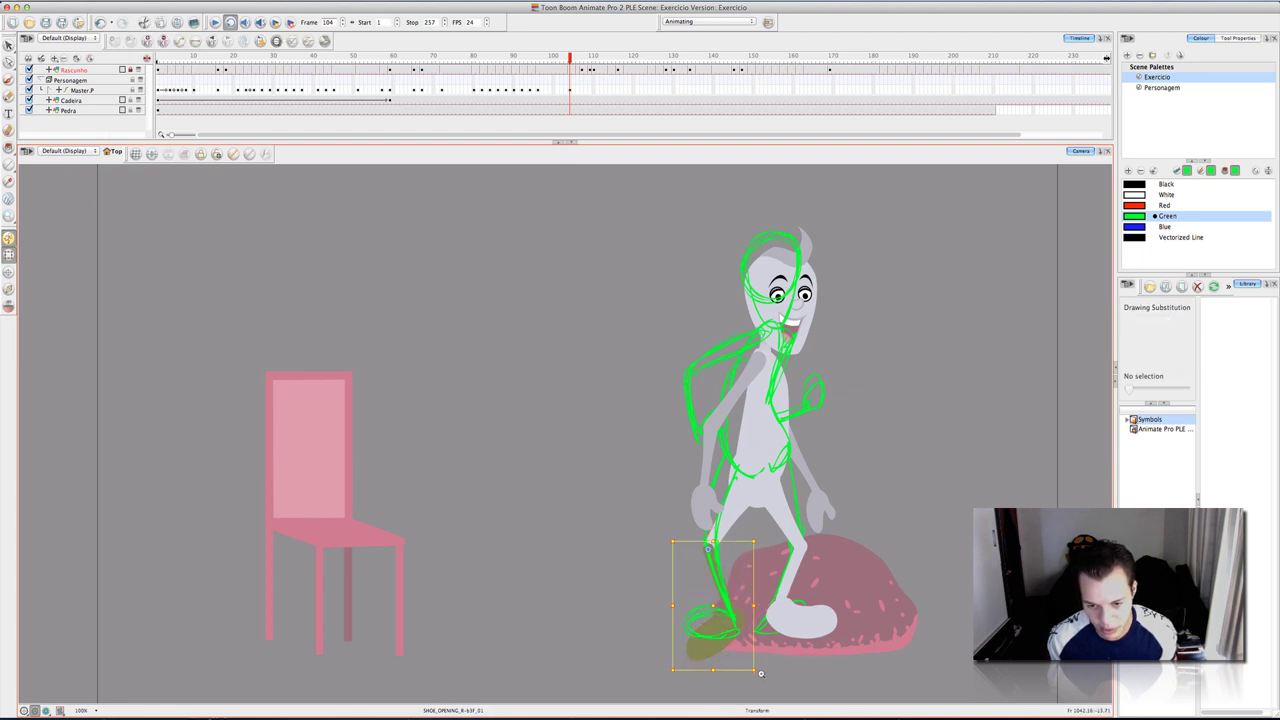
pyautogui.click(632, 656)
pyautogui.click(688, 650)
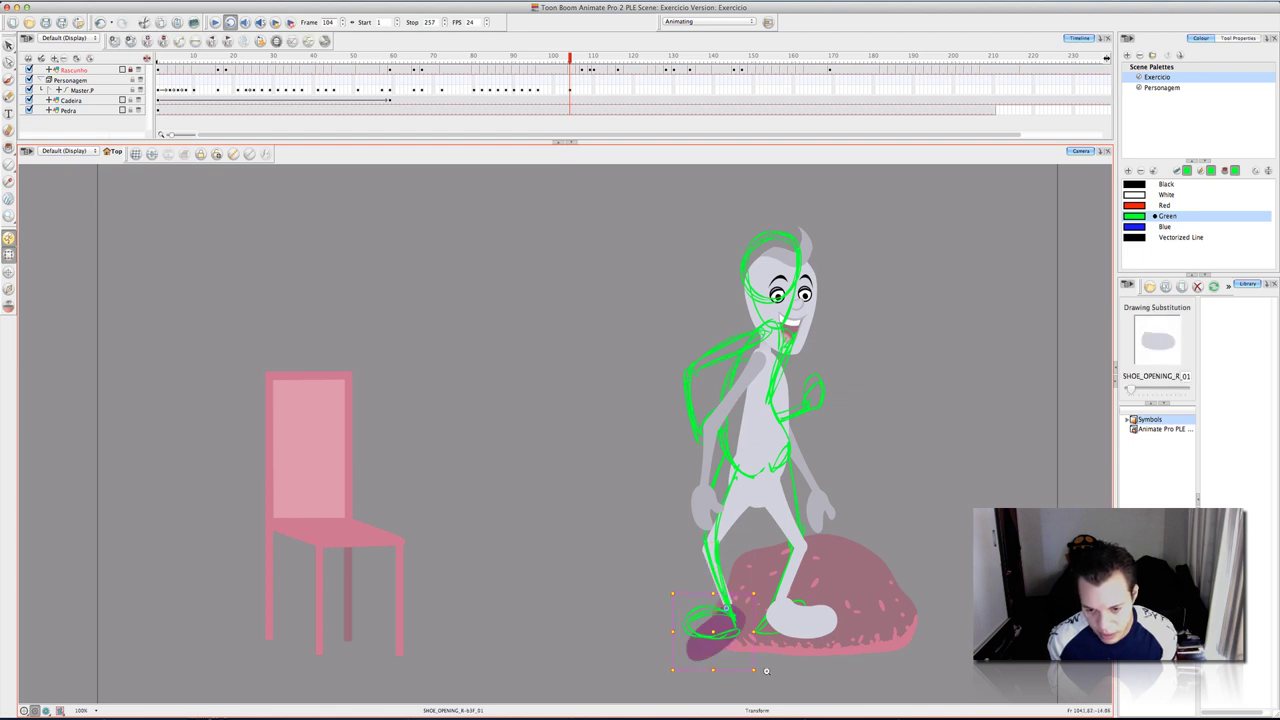
pyautogui.moveTo(761, 670)
pyautogui.mouseDown()
pyautogui.moveTo(729, 680)
pyautogui.moveTo(774, 675)
pyautogui.mouseUp()
# Turn on onion skinning and compare each foot with its position in the neighbouring pose.
pyautogui.click(30, 288)
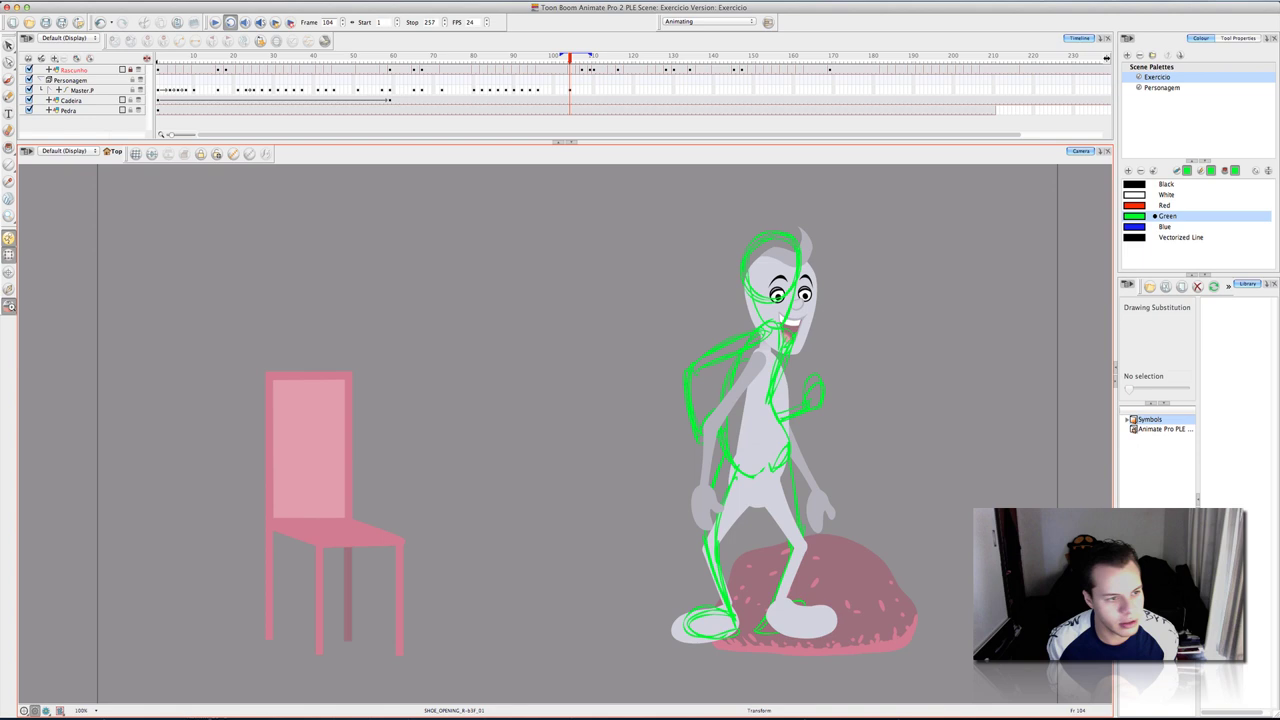
pyautogui.click(671, 636)
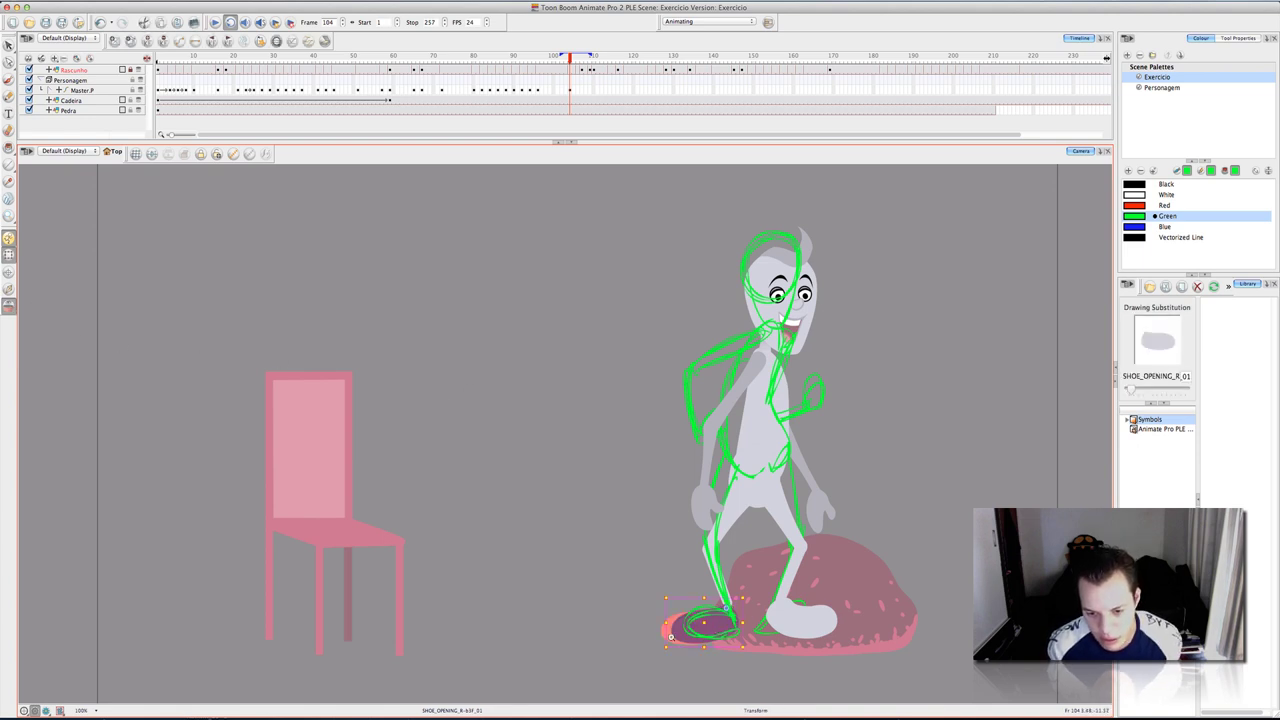
pyautogui.moveTo(764, 644); pyautogui.dragTo(858, 639)
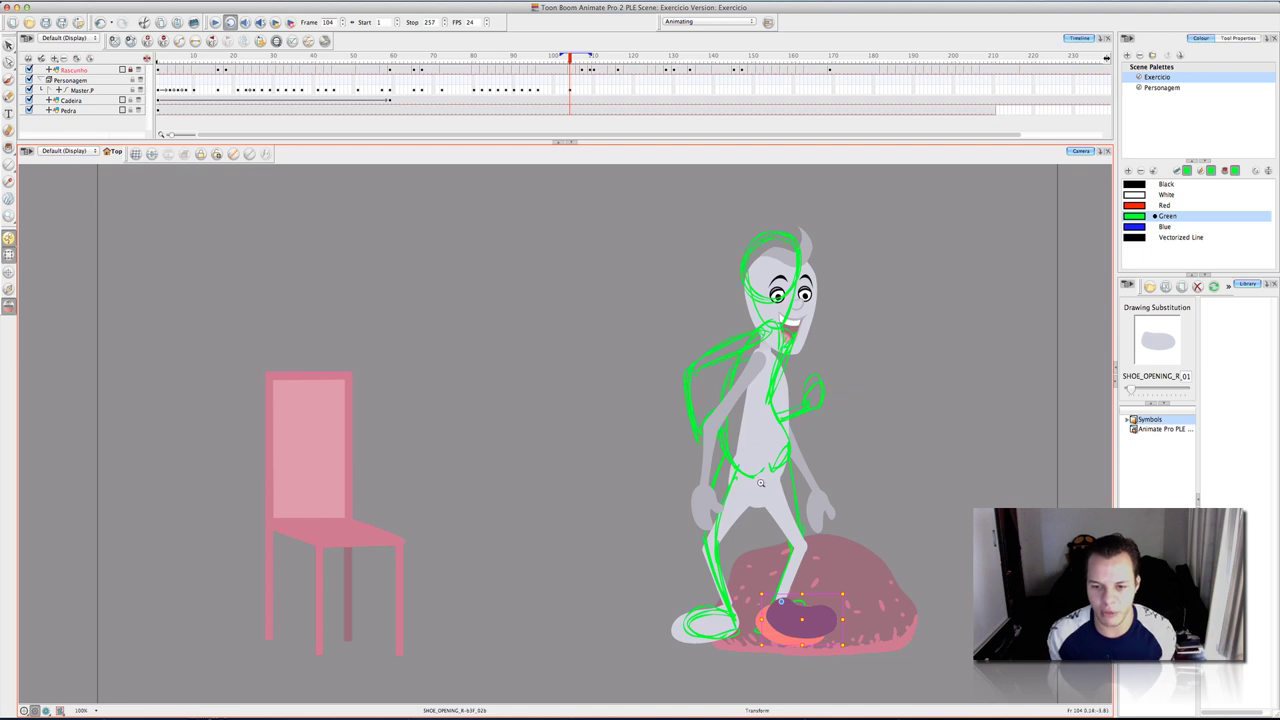
# Rotate the chair-side upper arm backward and up to the sketched elbow, and hang its forearm straight down.
pyautogui.click(735, 401)
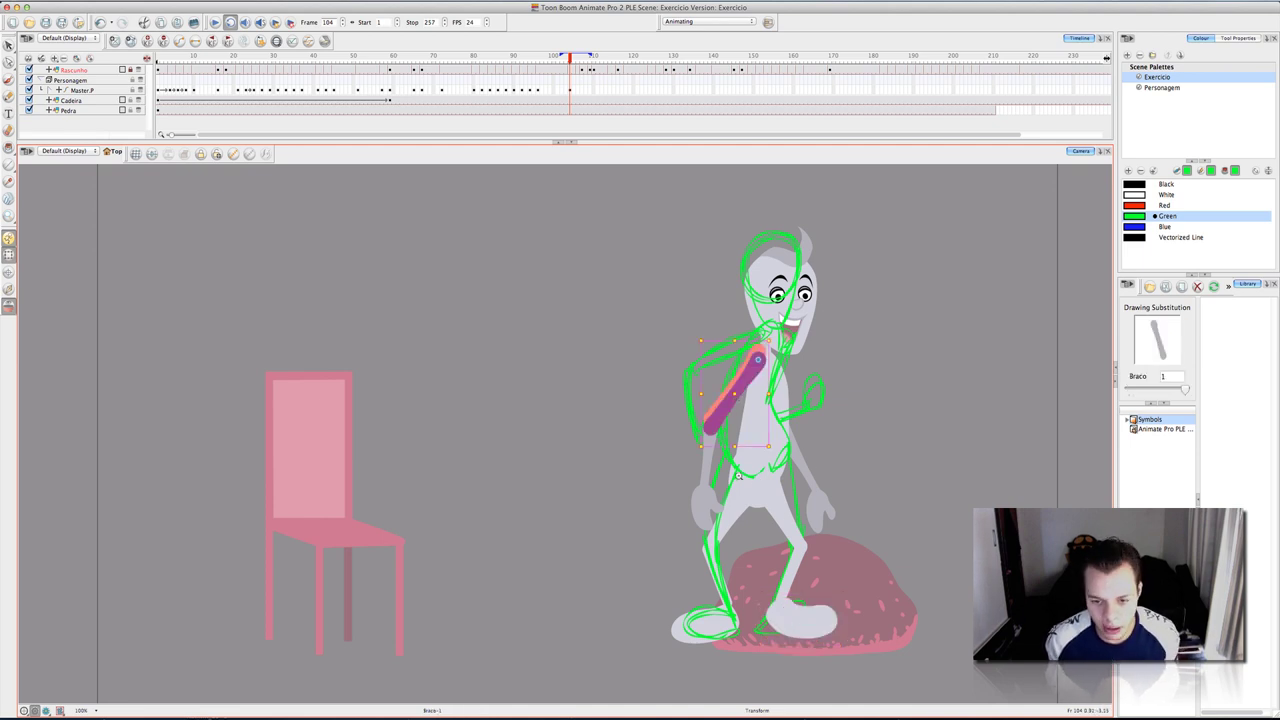
pyautogui.click(740, 476)
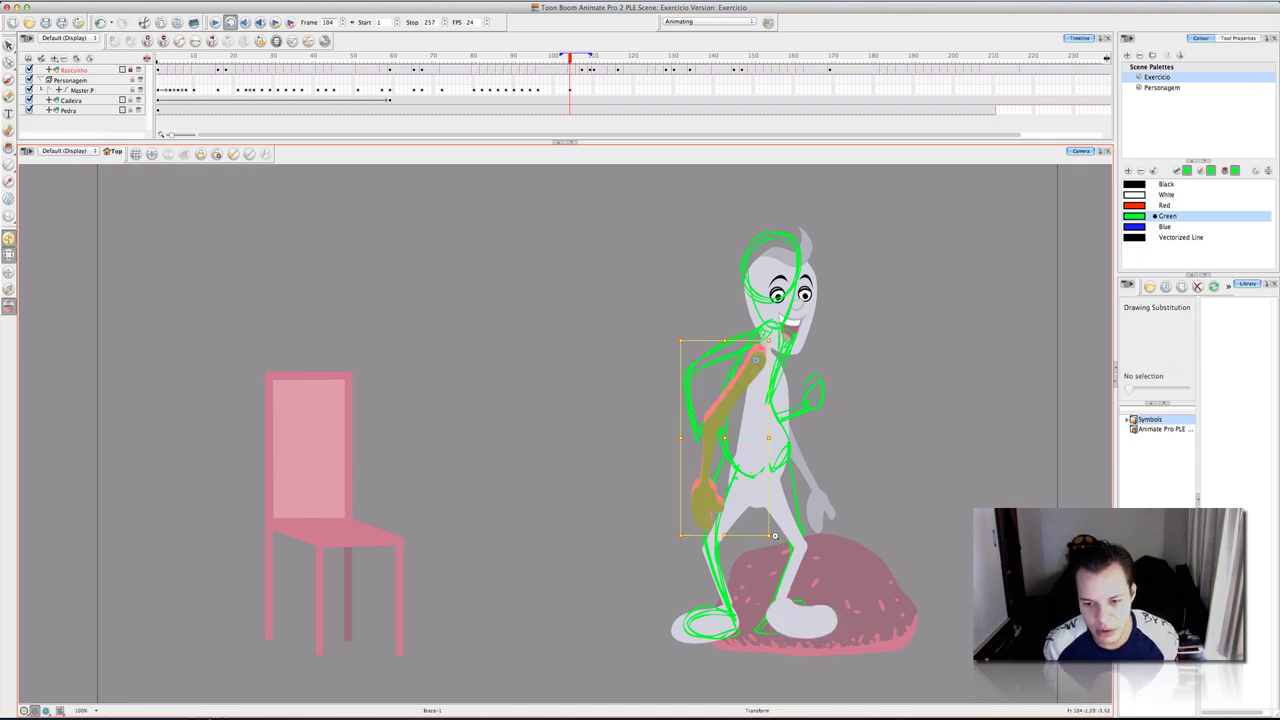
pyautogui.moveTo(769, 538); pyautogui.dragTo(751, 491)
pyautogui.click(847, 433)
pyautogui.click(650, 459)
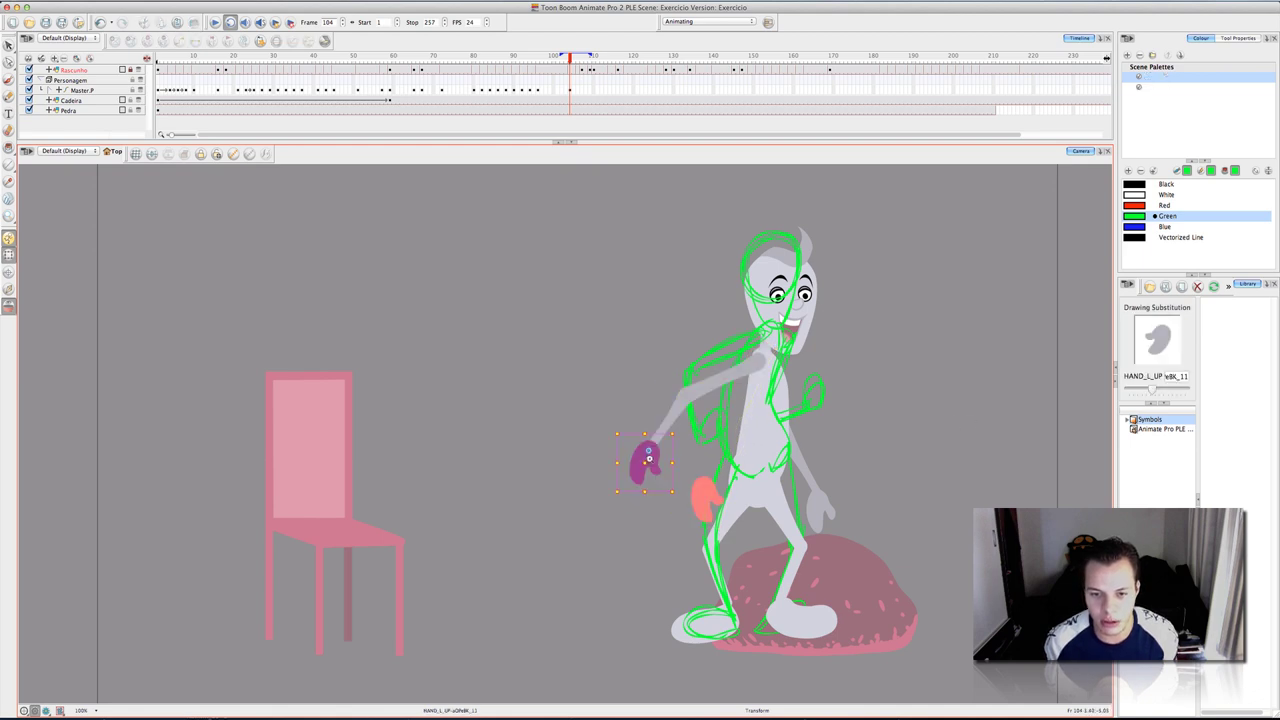
pyautogui.moveTo(720, 482); pyautogui.dragTo(670, 440)
pyautogui.press('b')
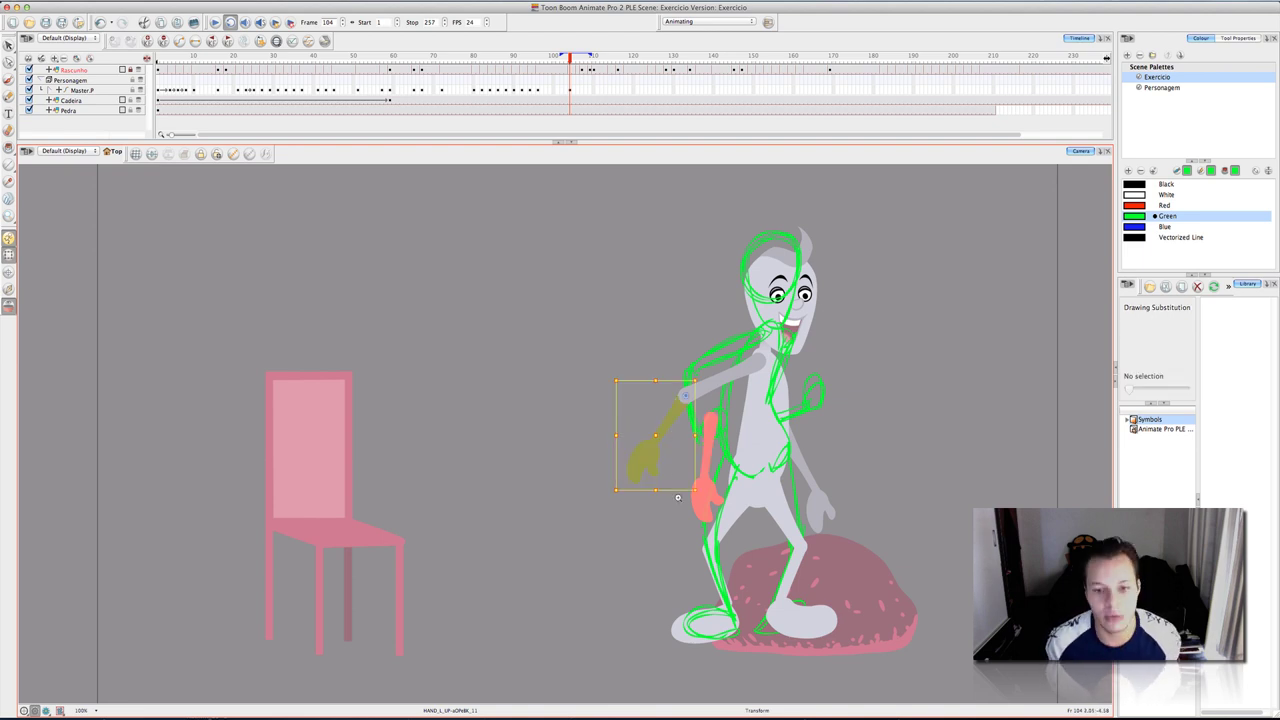
pyautogui.moveTo(701, 491); pyautogui.dragTo(746, 470)
pyautogui.click(905, 420)
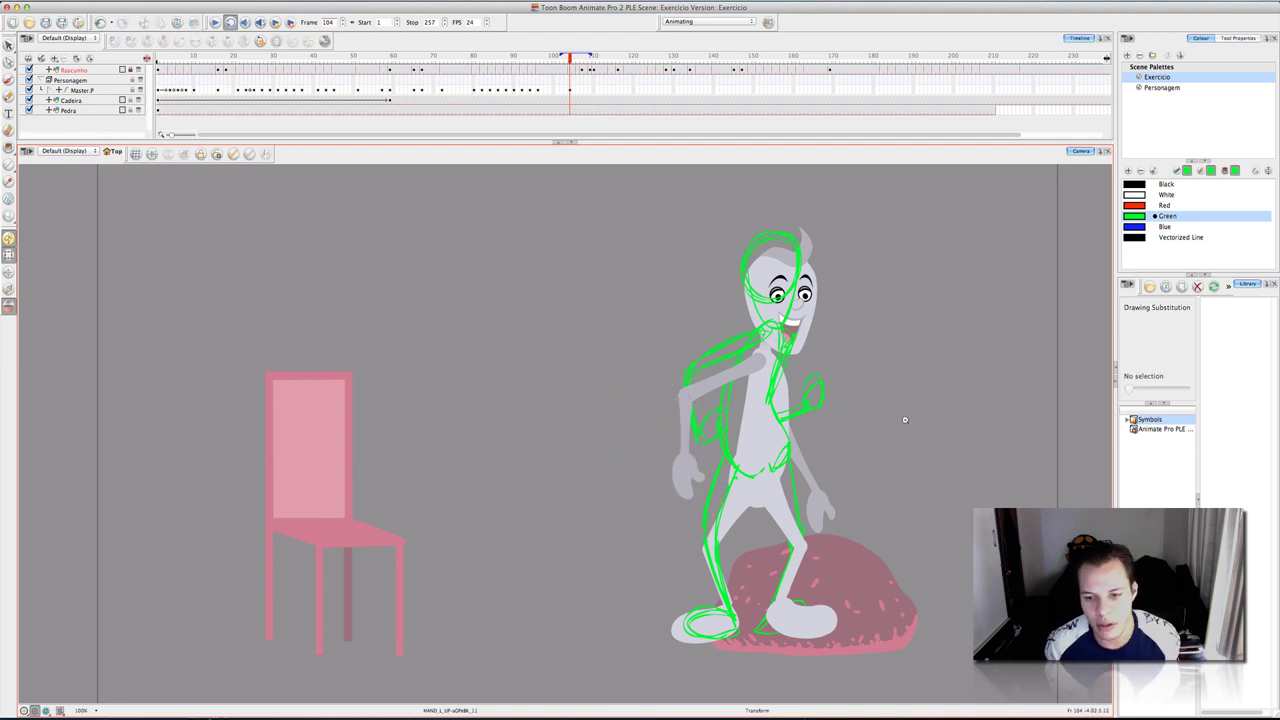
# Swing the other arm forward from the shoulder and raise its forearm so the hand extends ahead of the body.
pyautogui.click(822, 494)
pyautogui.press('b')
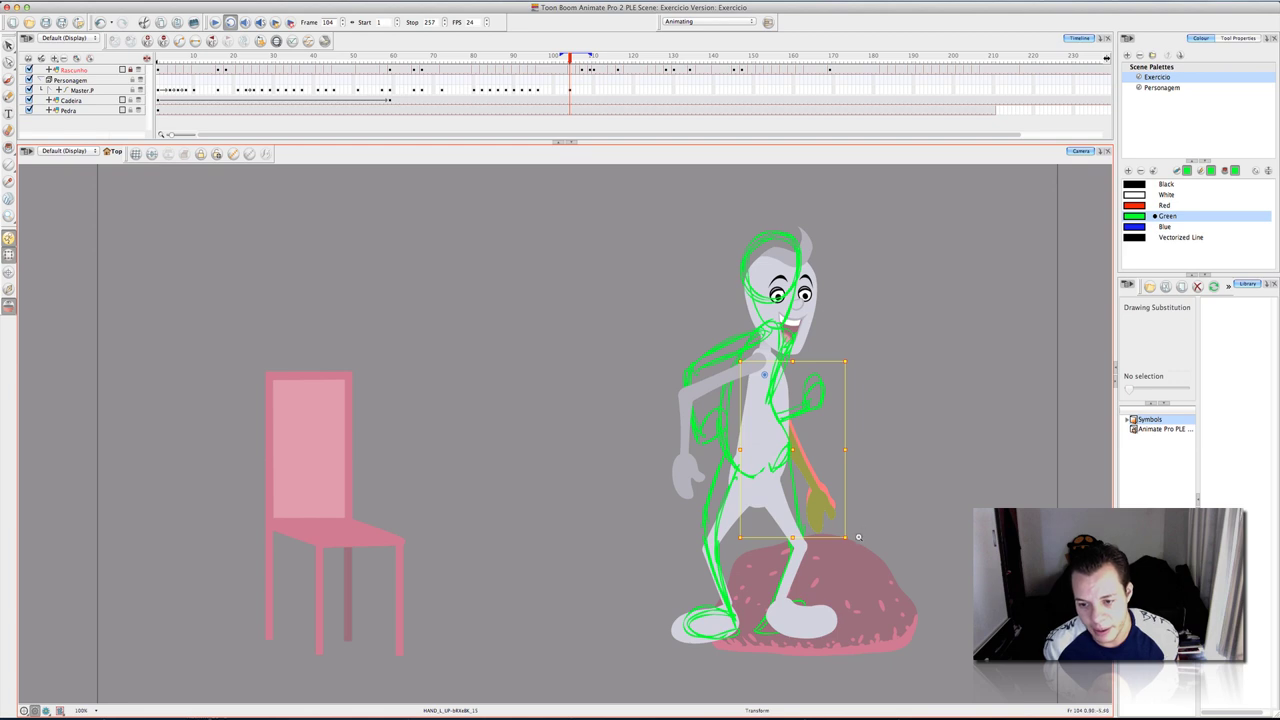
pyautogui.moveTo(852, 541); pyautogui.dragTo(909, 462)
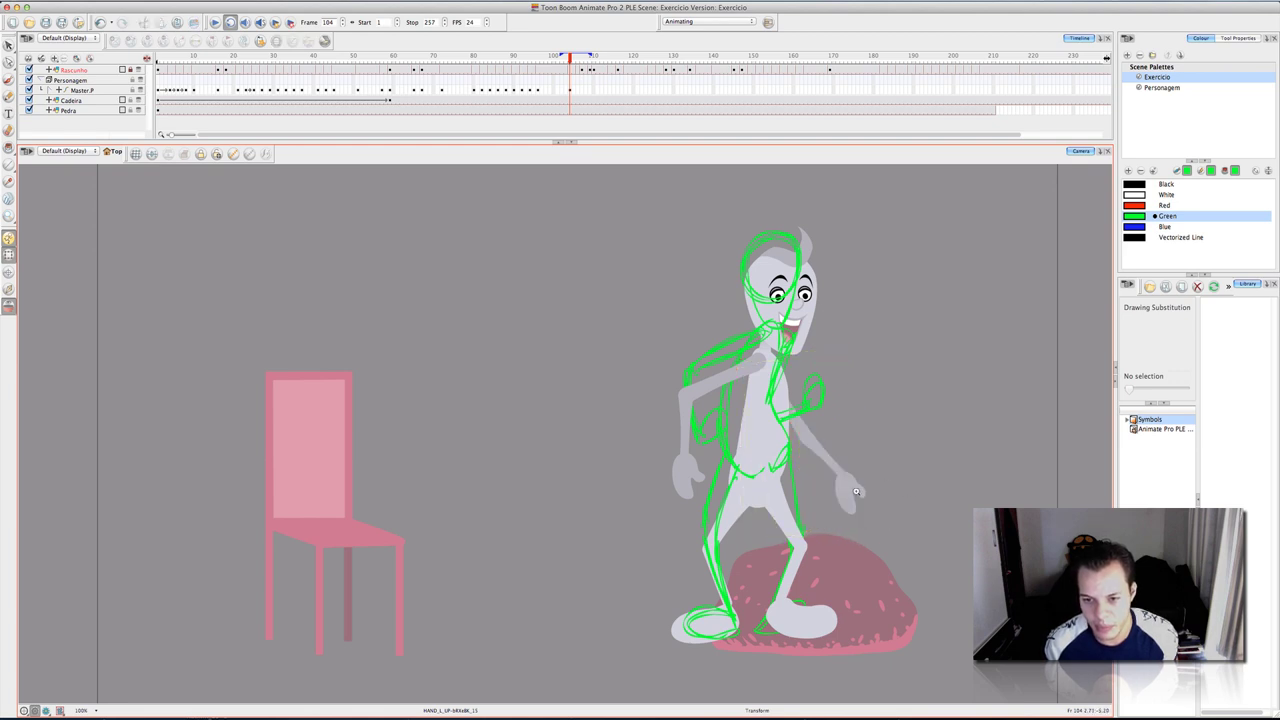
pyautogui.hotkey('ctrl', 'z')
pyautogui.moveTo(876, 518); pyautogui.dragTo(900, 372)
# Tilt the character's whole head slightly forward at frame 104.
pyautogui.click(811, 280)
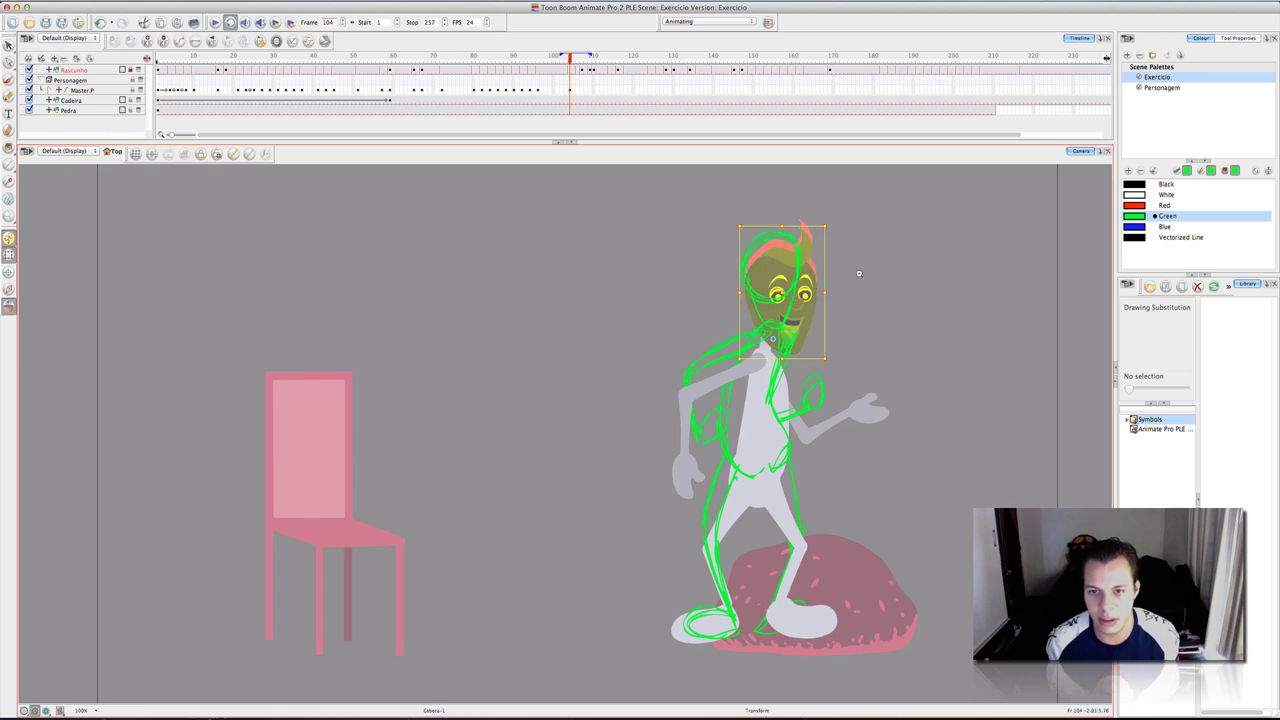
pyautogui.moveTo(831, 220); pyautogui.dragTo(837, 224)
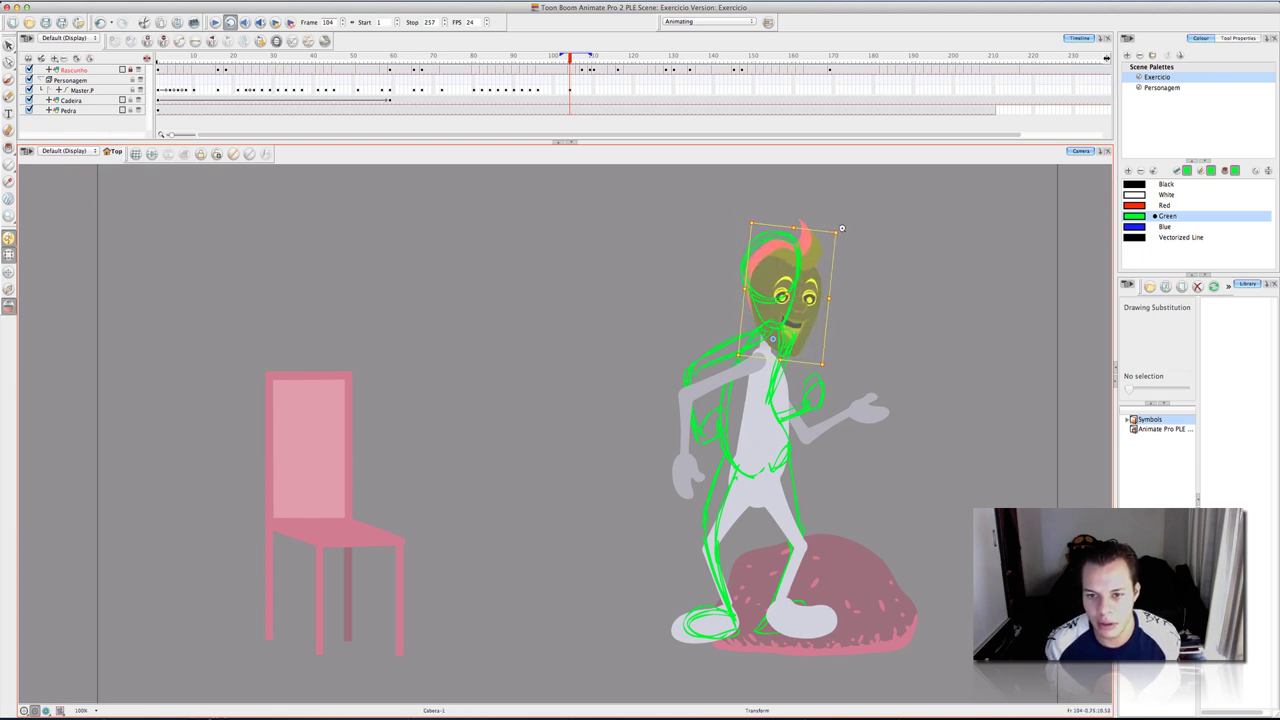
pyautogui.click(858, 669)
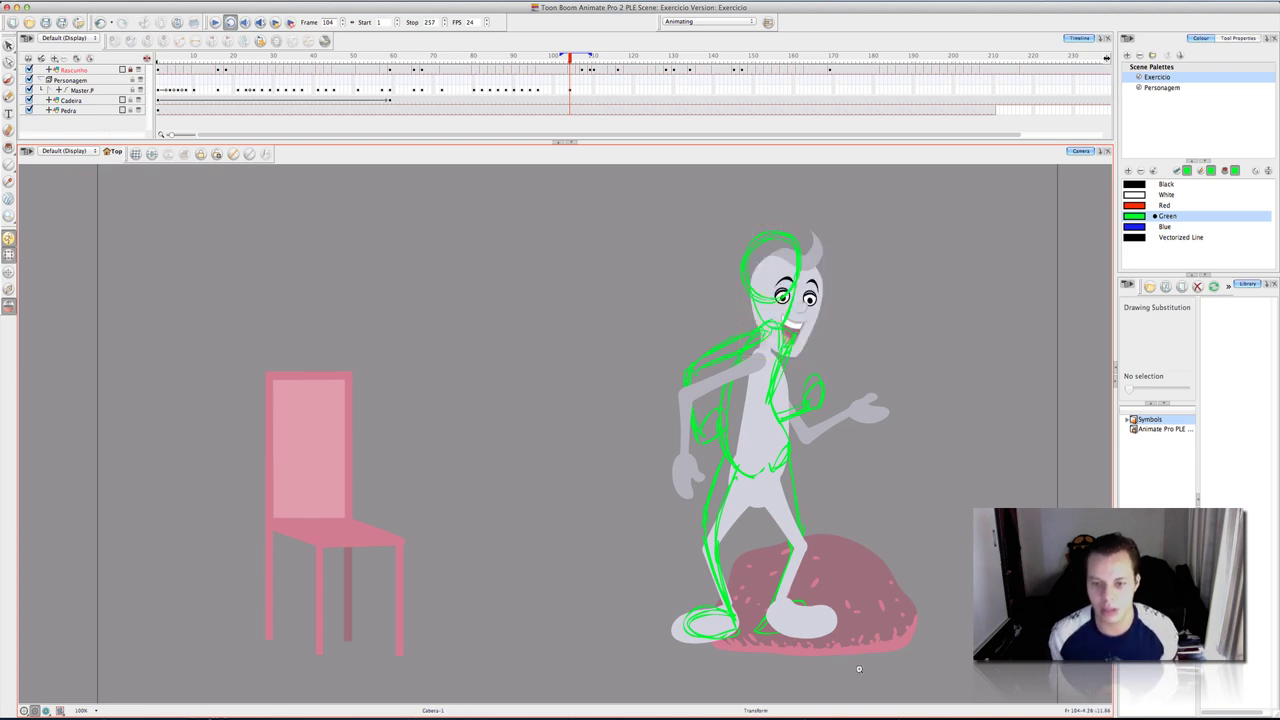
# Go to frame 106 and add a Master.P keyframe there.
pyautogui.click(563, 57)
pyautogui.moveTo(563, 57); pyautogui.dragTo(570, 57)
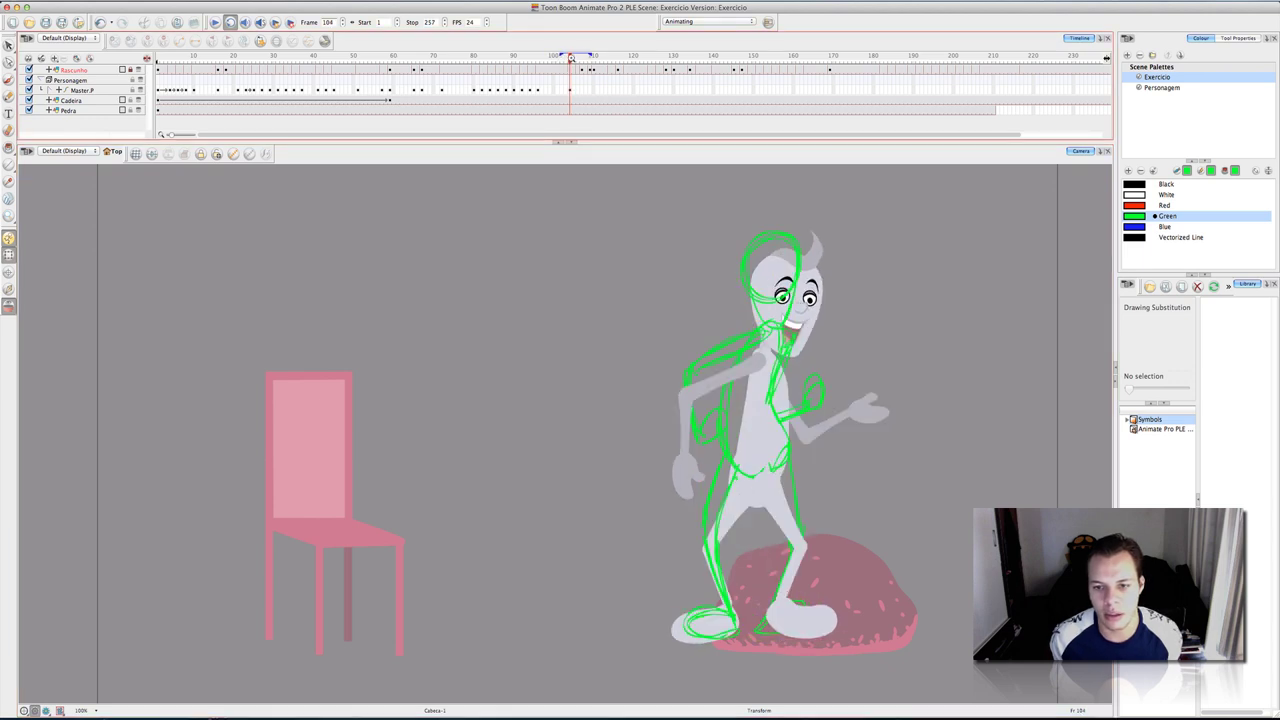
pyautogui.click(577, 82)
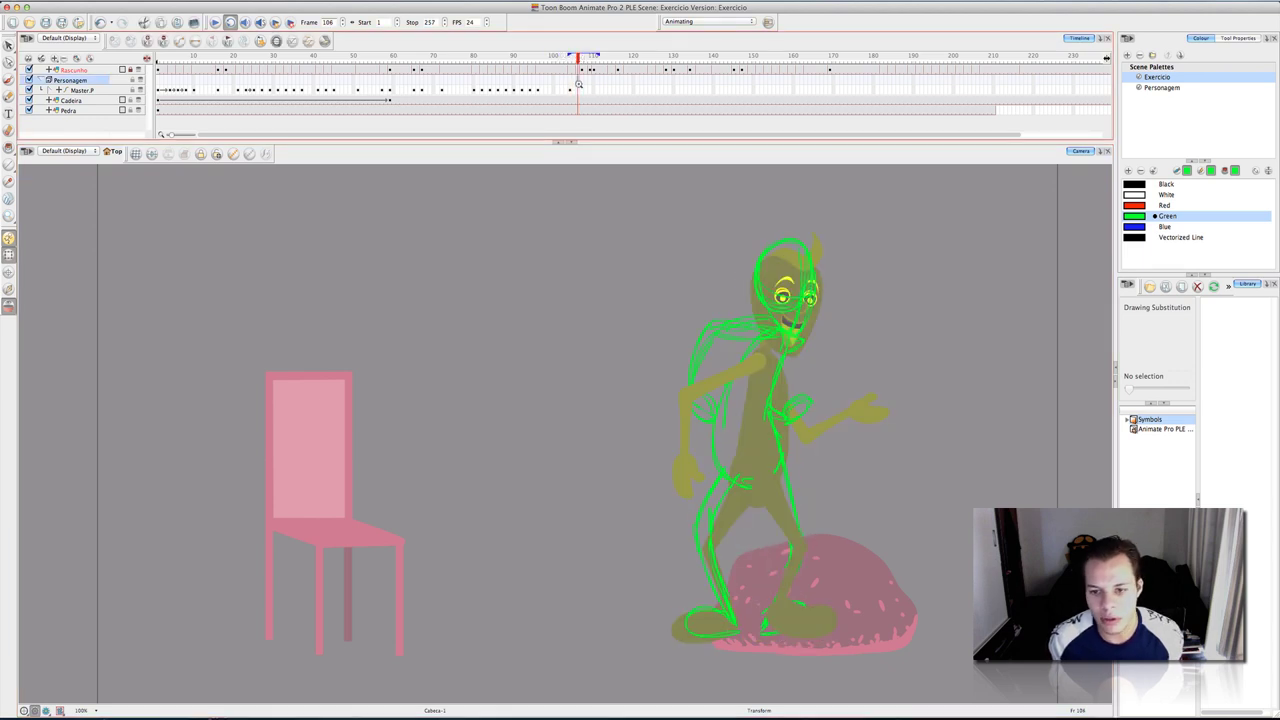
pyautogui.click(579, 90)
pyautogui.click(578, 91)
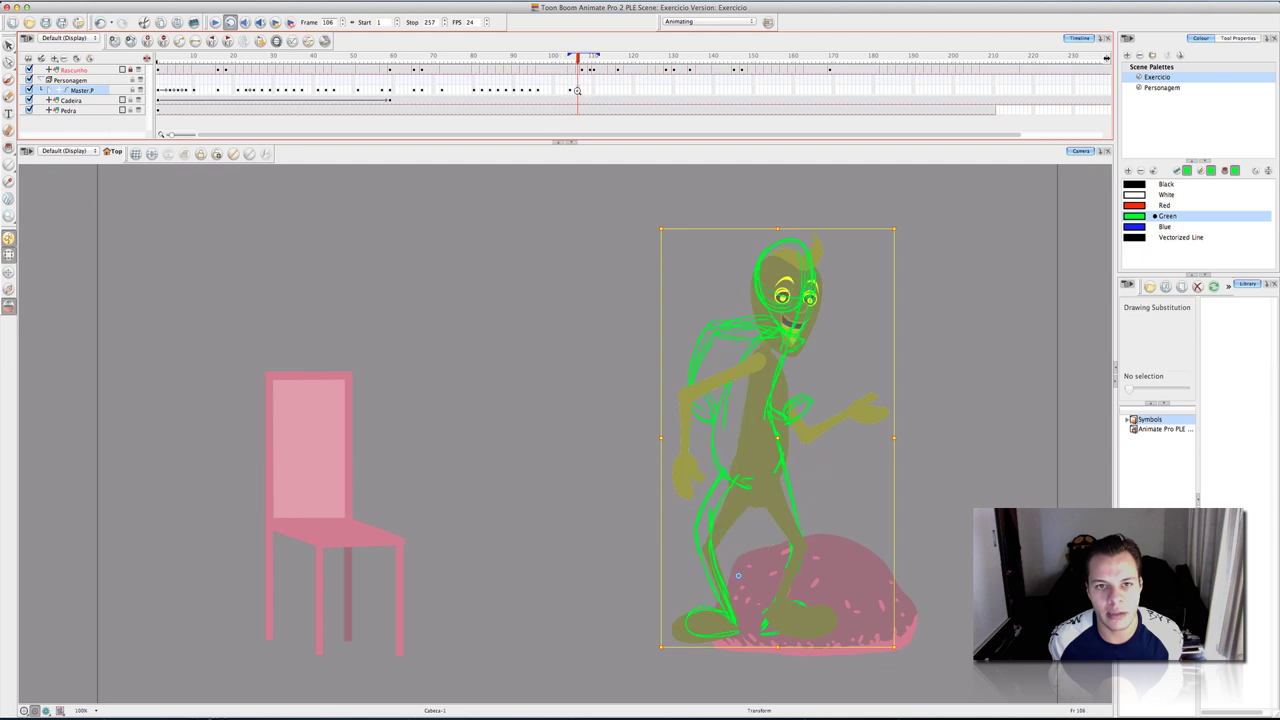
pyautogui.click(570, 92)
pyautogui.click(578, 91)
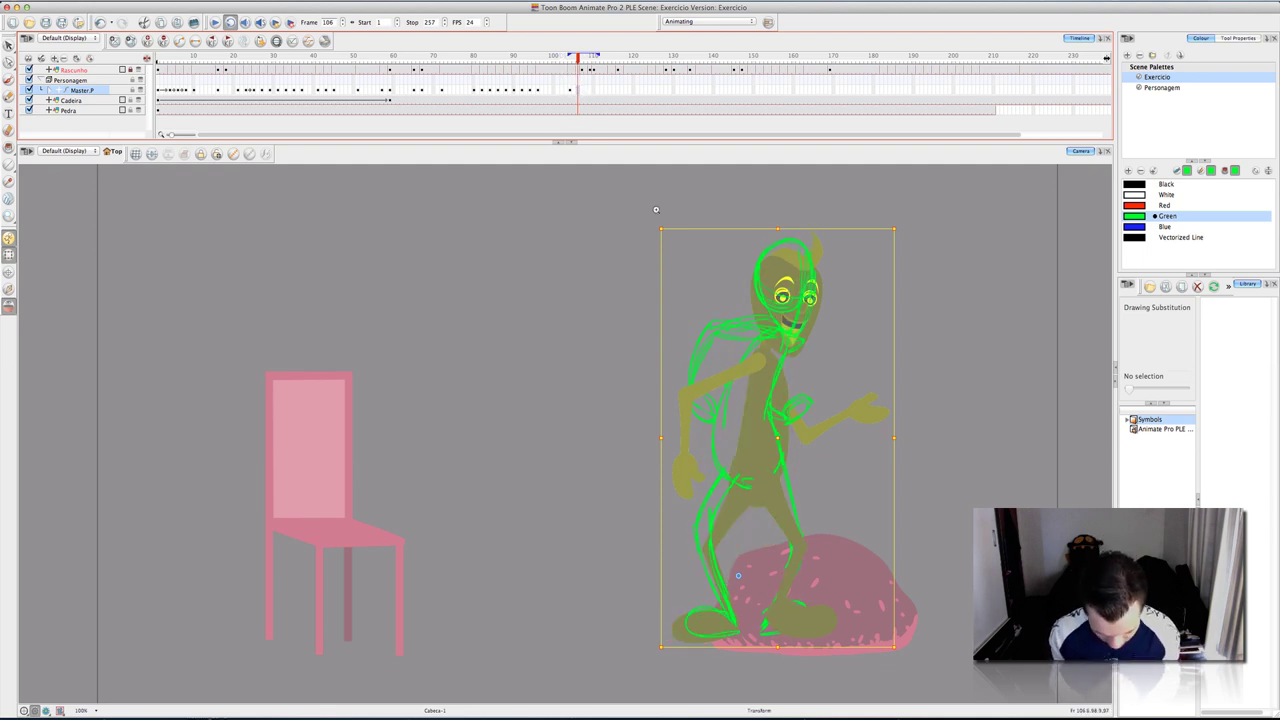
pyautogui.click(937, 379)
# Swap the torso drawing to Corpo 3 and flip it horizontally so its back curves toward the chair.
pyautogui.click(762, 406)
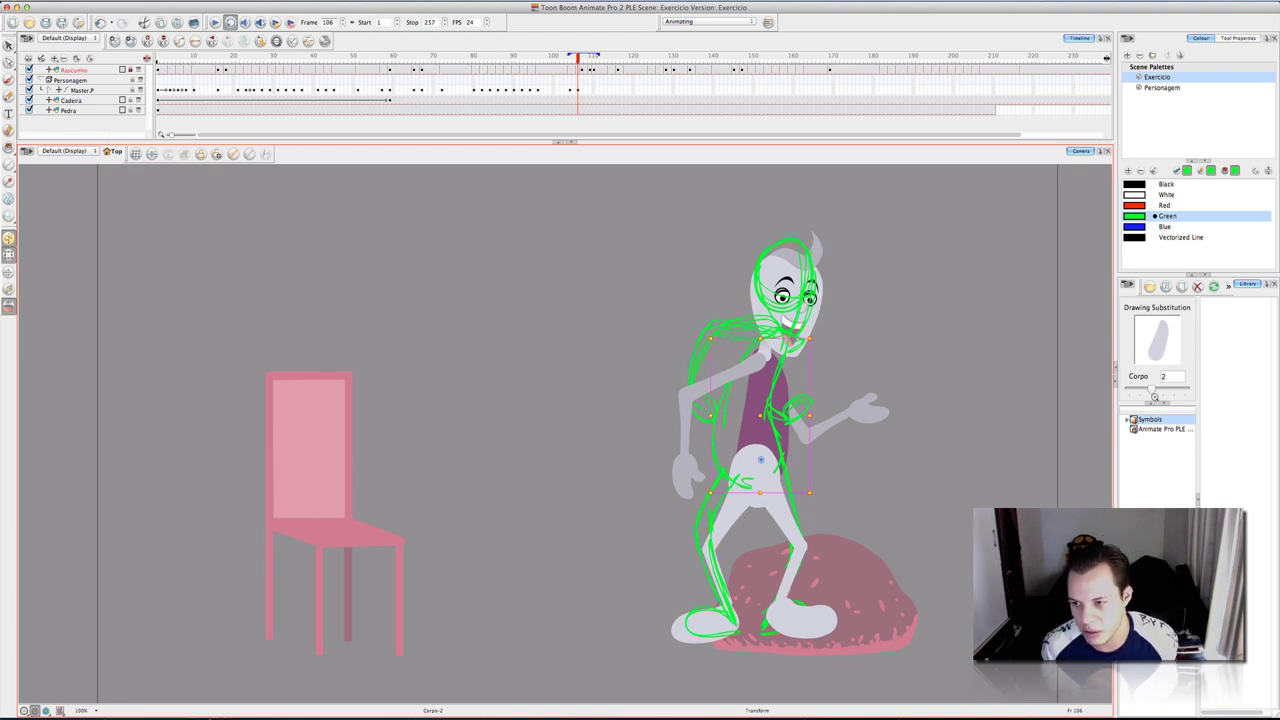
pyautogui.moveTo(1151, 389); pyautogui.dragTo(1161, 389)
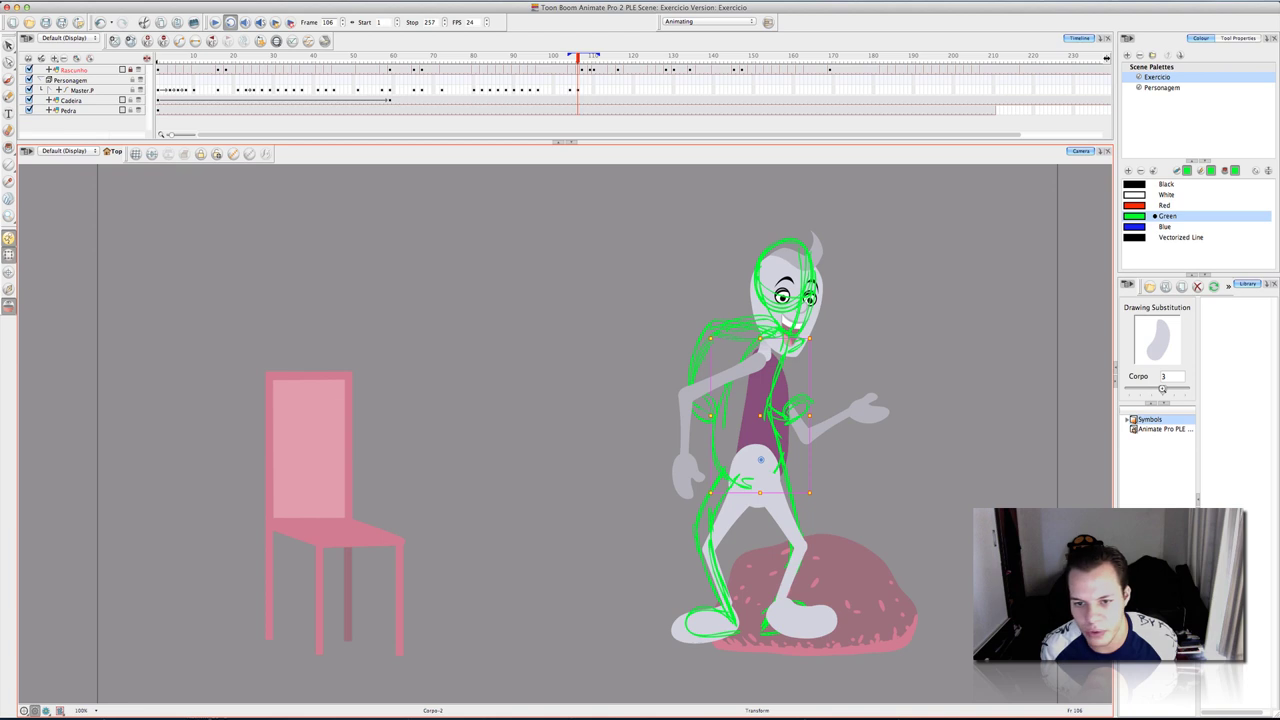
pyautogui.moveTo(1162, 389); pyautogui.dragTo(1162, 389)
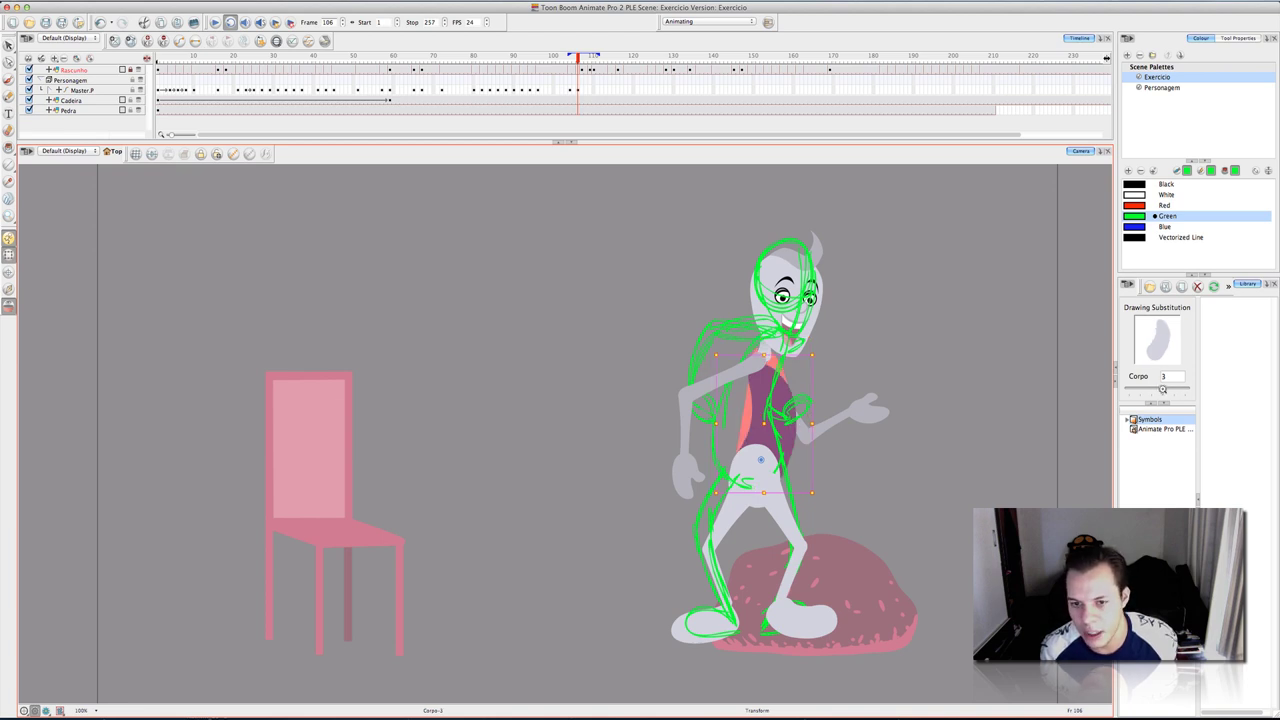
pyautogui.click(884, 360)
pyautogui.click(764, 429)
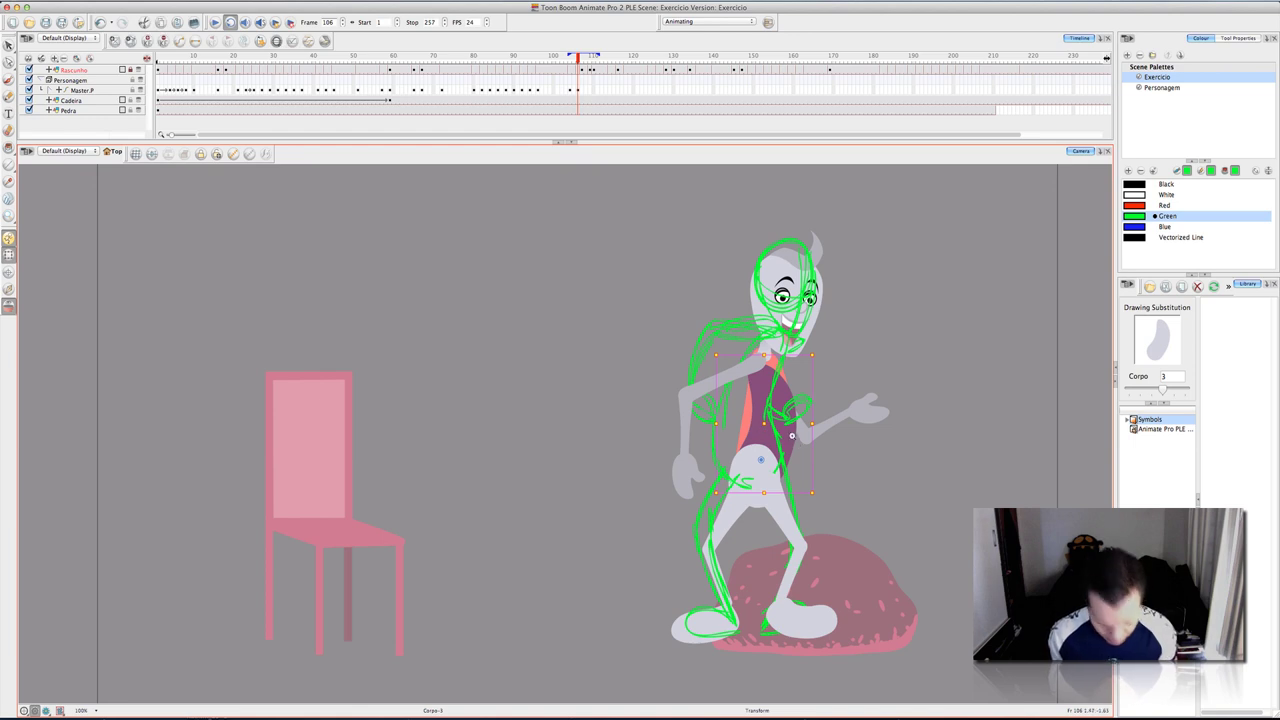
pyautogui.press('4')
pyautogui.click(873, 361)
# Rotate the curved torso slightly forward and nudge it toward the chair to fit over the pelvis.
pyautogui.click(763, 393)
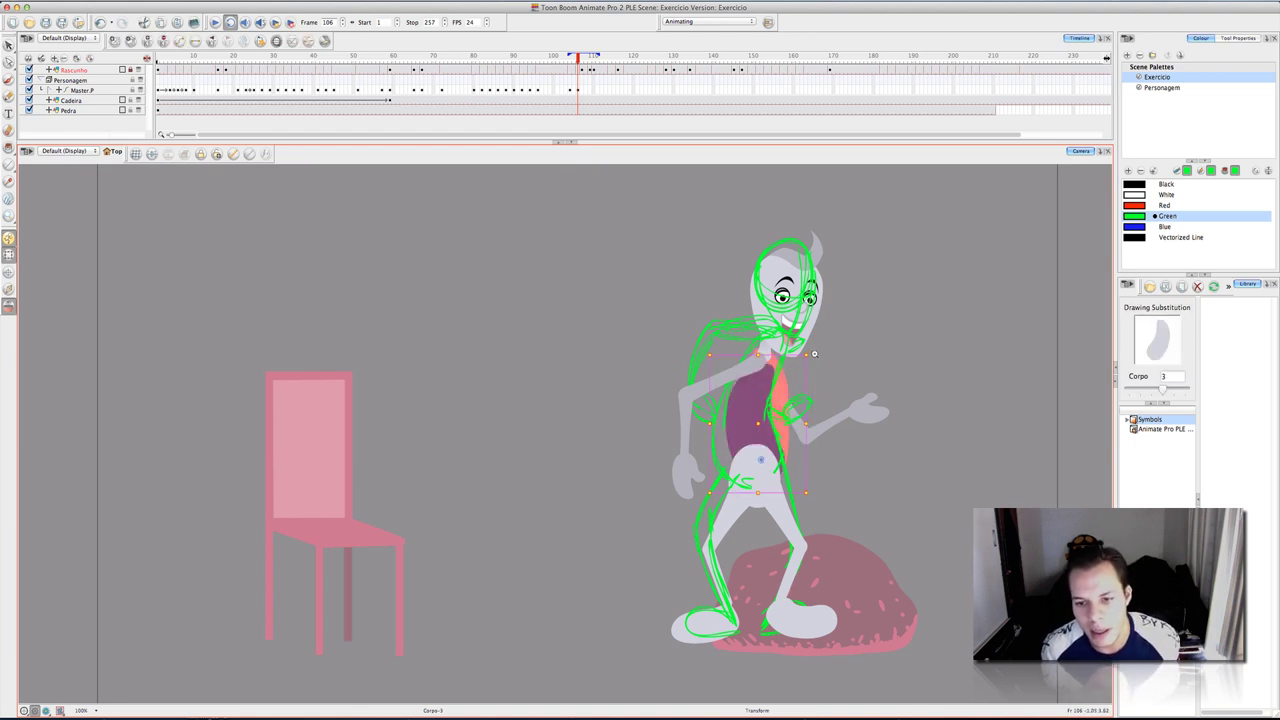
pyautogui.moveTo(812, 349)
pyautogui.mouseDown()
pyautogui.moveTo(848, 360)
pyautogui.moveTo(837, 354)
pyautogui.mouseUp()
pyautogui.moveTo(745, 426); pyautogui.dragTo(741, 427)
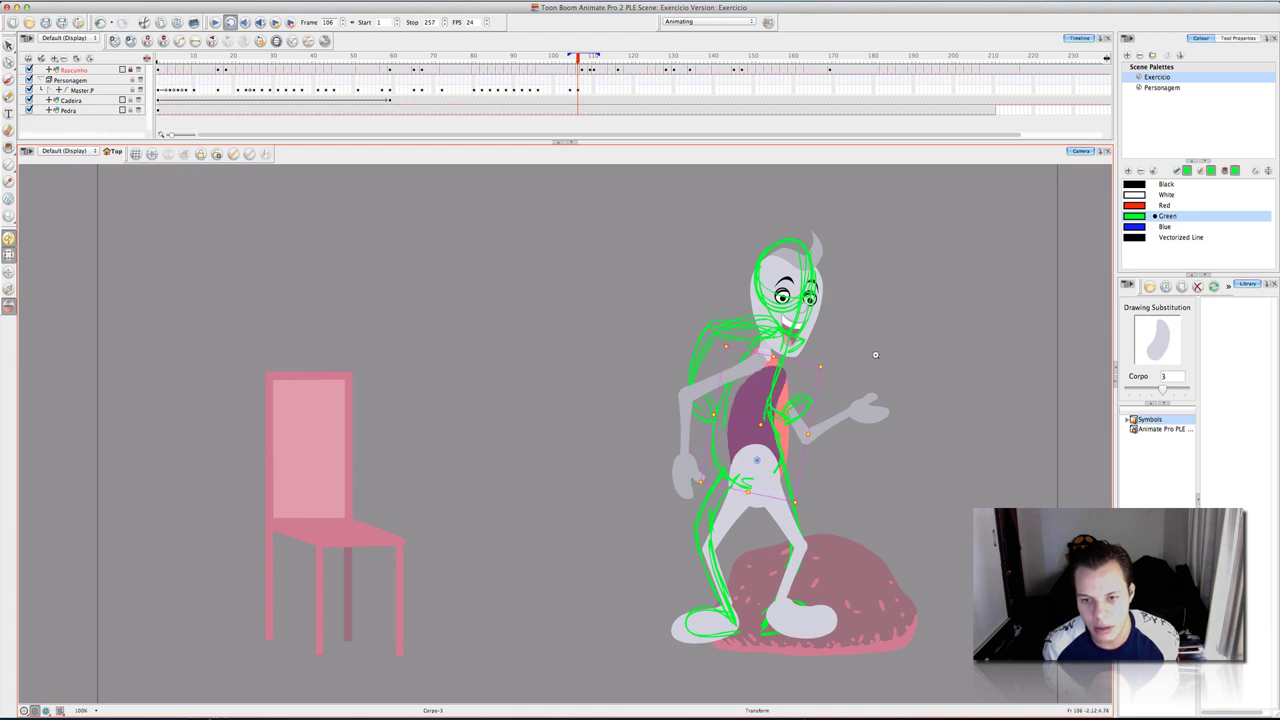
pyautogui.click(875, 355)
# Move the head together with the attached arms slightly down and forward onto the leaning torso.
pyautogui.click(786, 268)
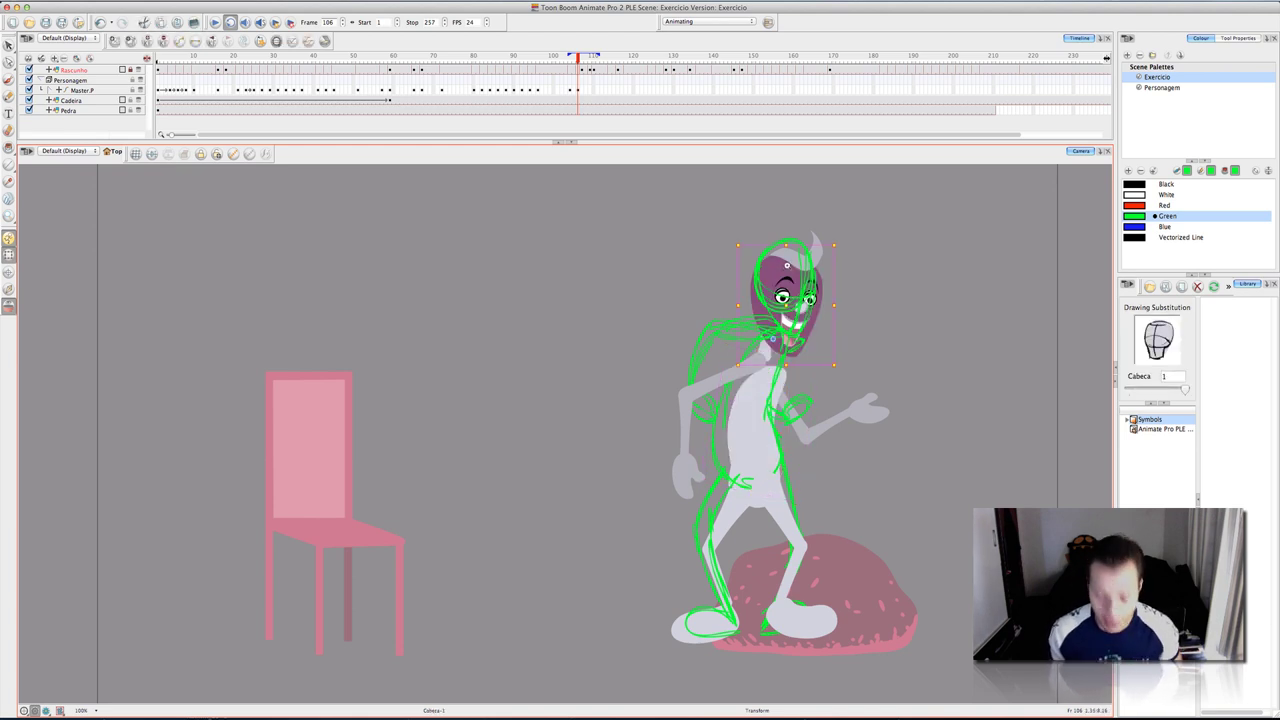
pyautogui.press('b')
pyautogui.moveTo(786, 266); pyautogui.dragTo(790, 278)
pyautogui.click(858, 315)
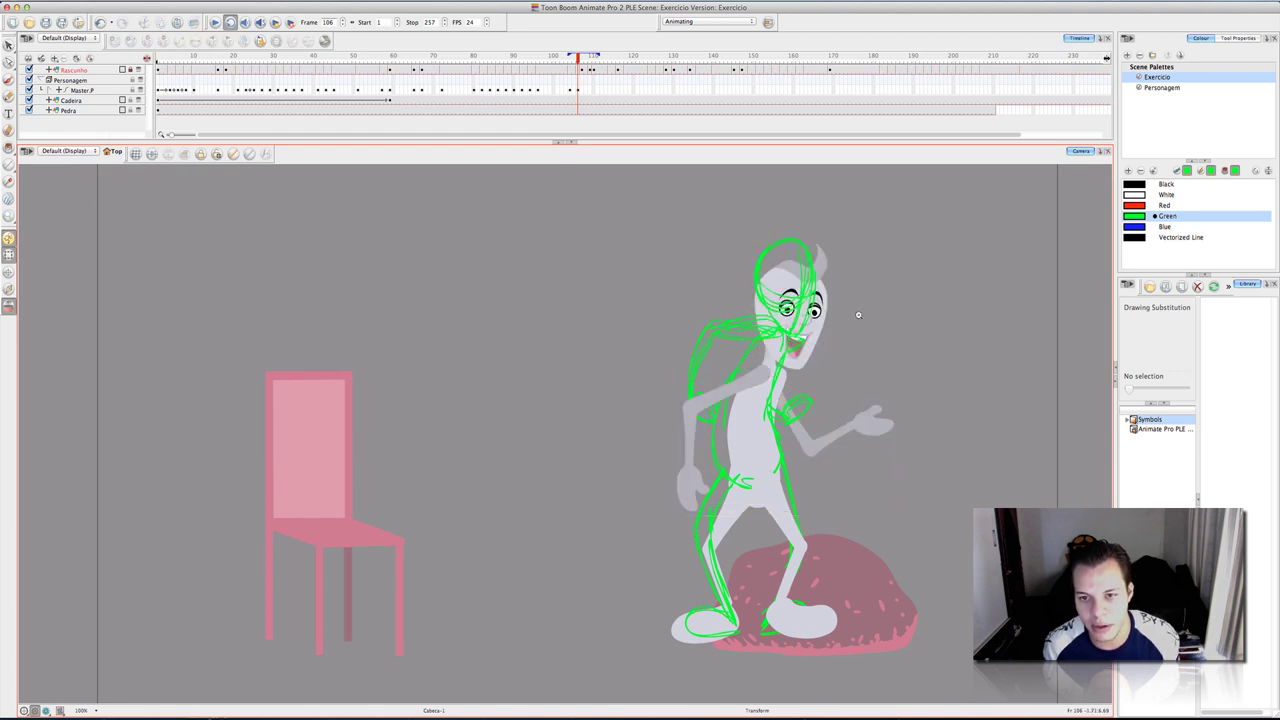
# Raise the chair-side upper arm to nearly horizontal at frame 106 and rotate its forearm to hang vertically.
pyautogui.click(740, 385)
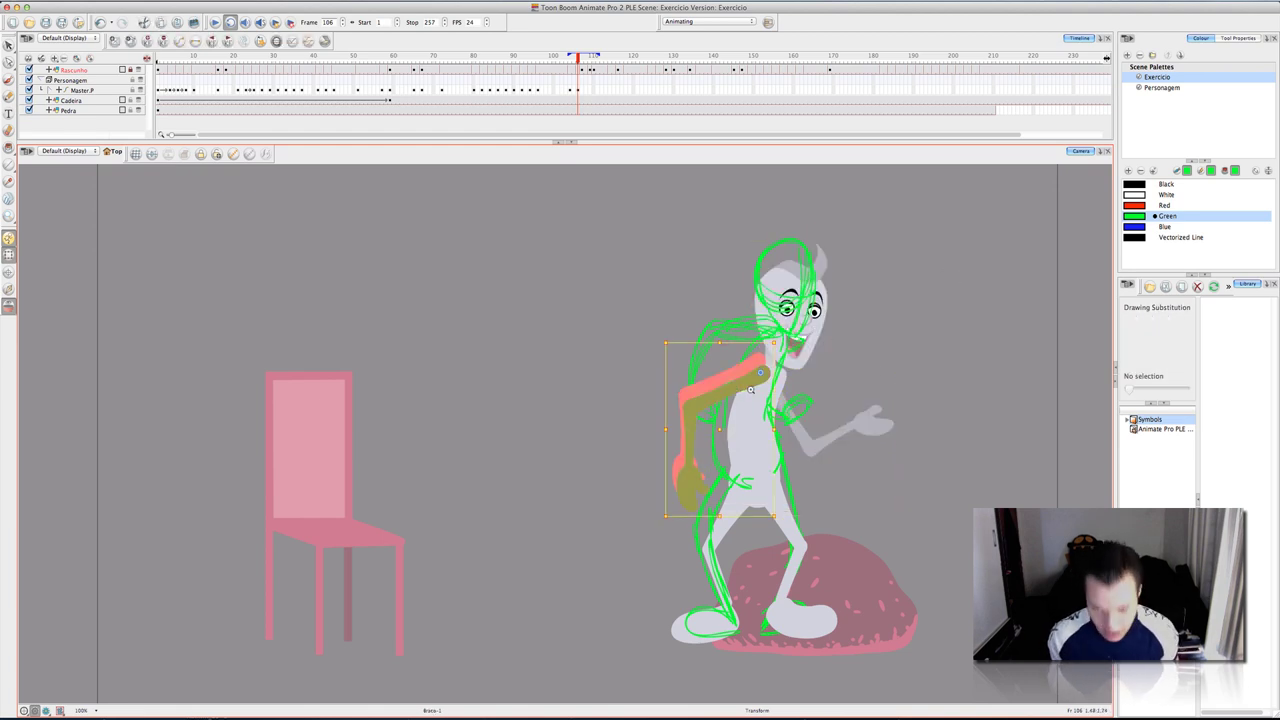
pyautogui.moveTo(662, 330); pyautogui.dragTo(693, 270)
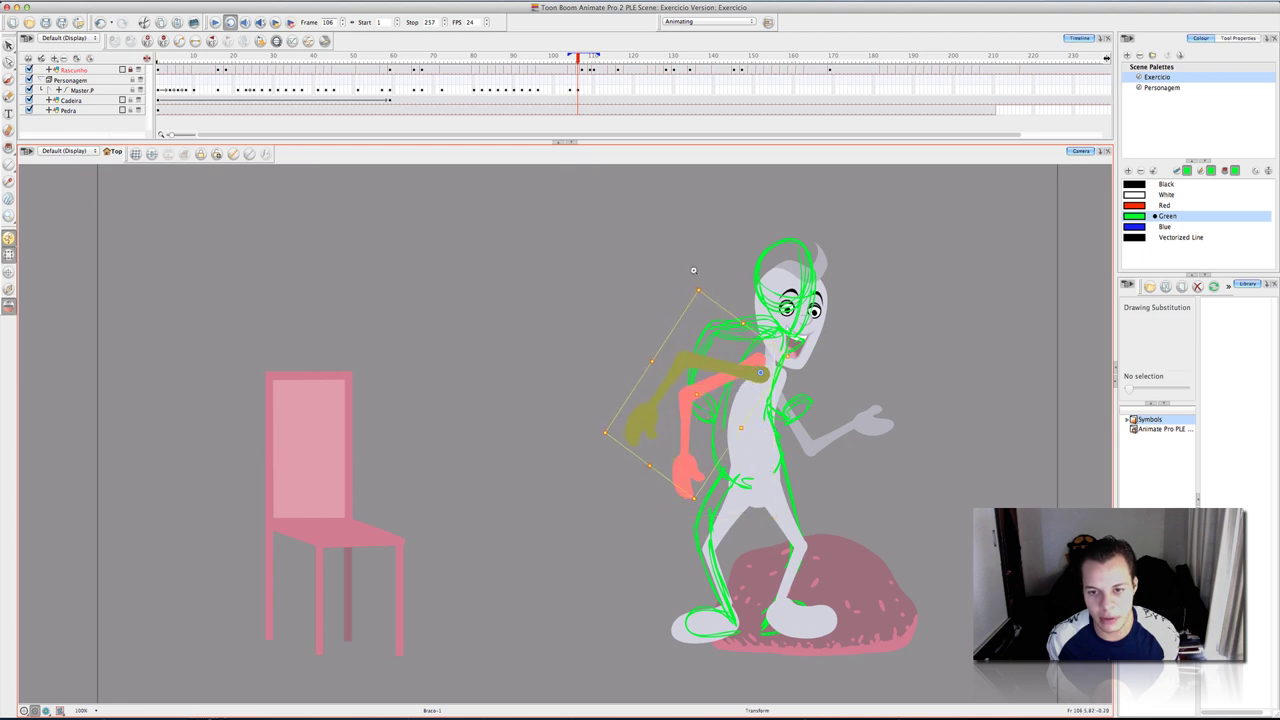
pyautogui.press('super+z')
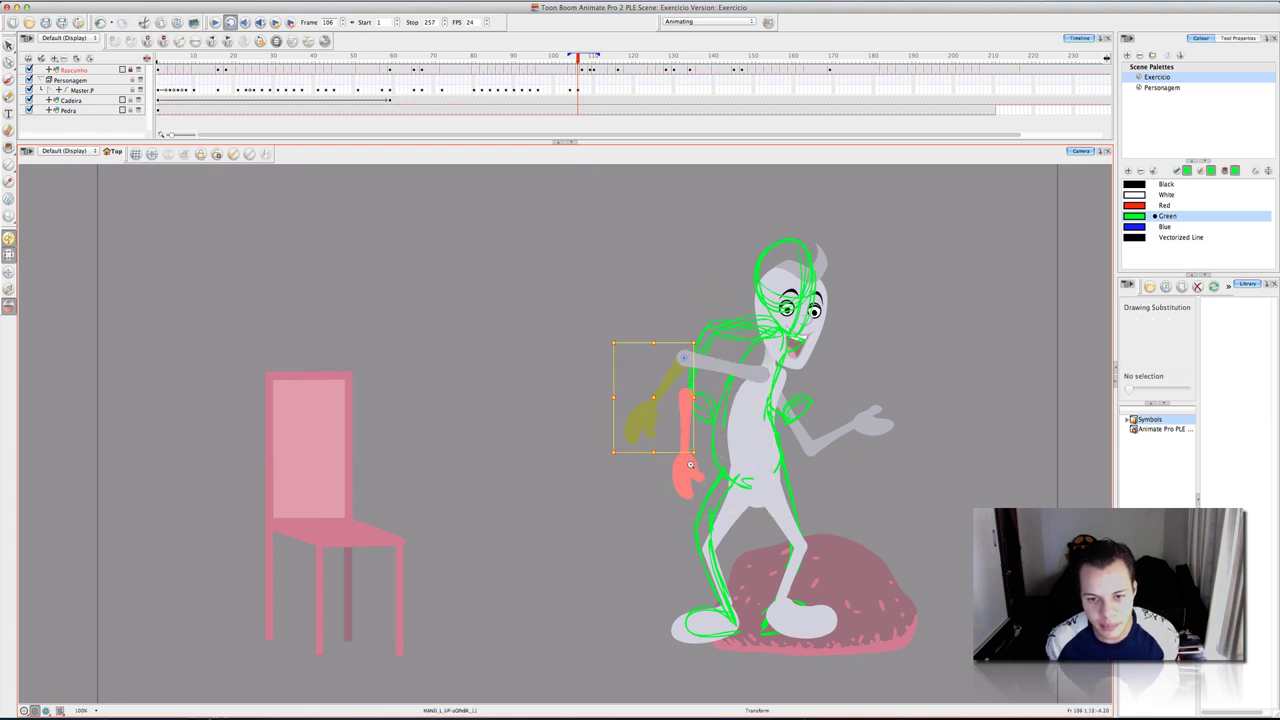
pyautogui.moveTo(709, 449); pyautogui.dragTo(755, 431)
pyautogui.click(870, 398)
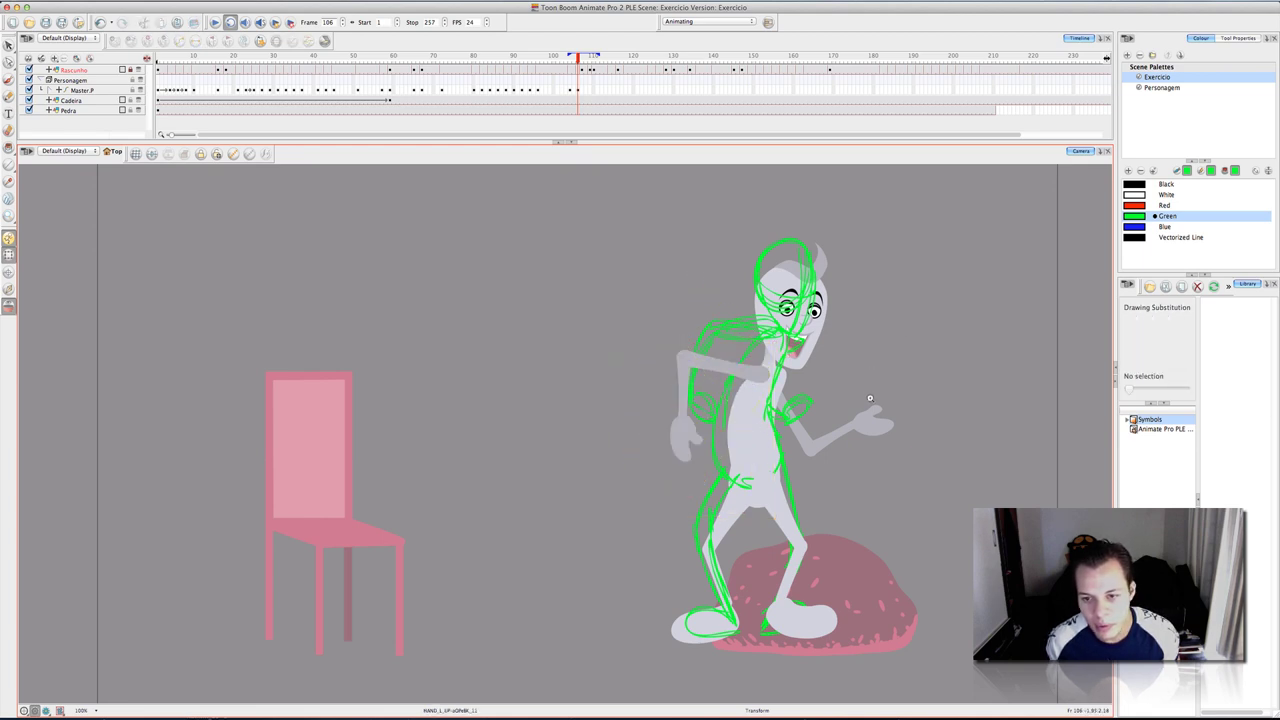
# Rotate the extended arm's forearm upward at frame 106 and check the pose against the neighbouring frames.
pyautogui.click(851, 428)
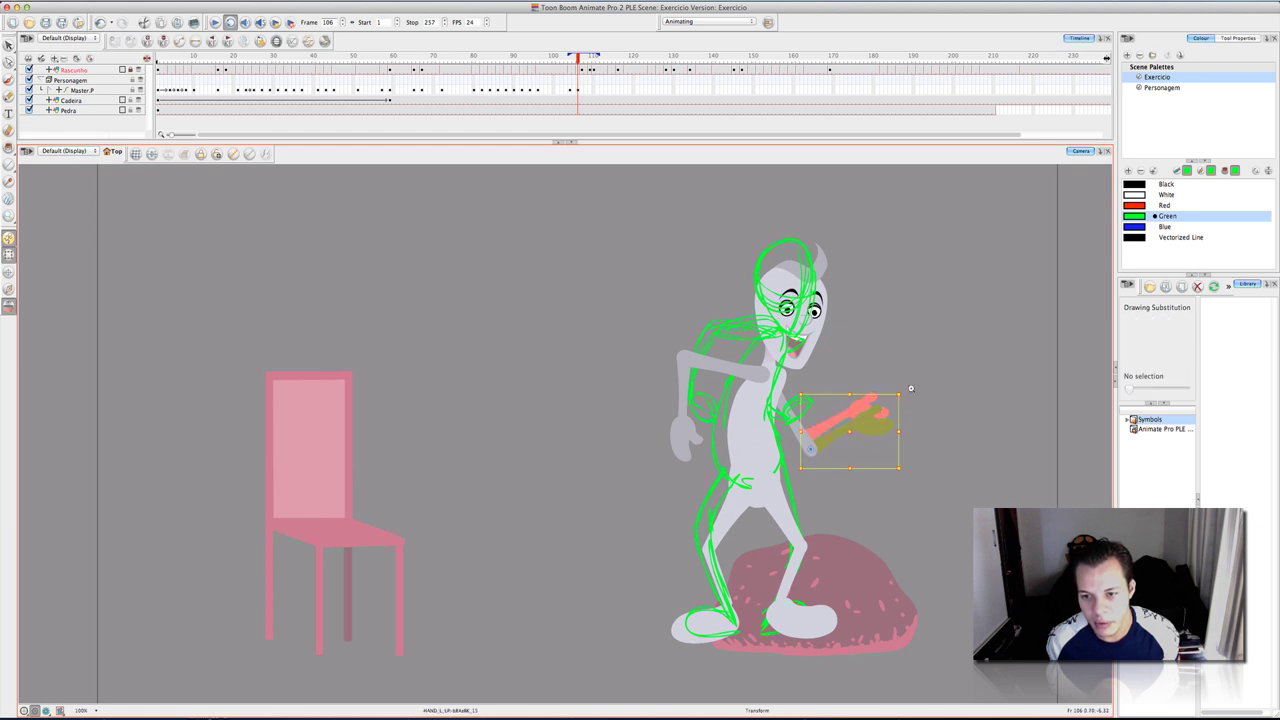
pyautogui.moveTo(906, 385); pyautogui.dragTo(886, 351)
pyautogui.click(800, 511)
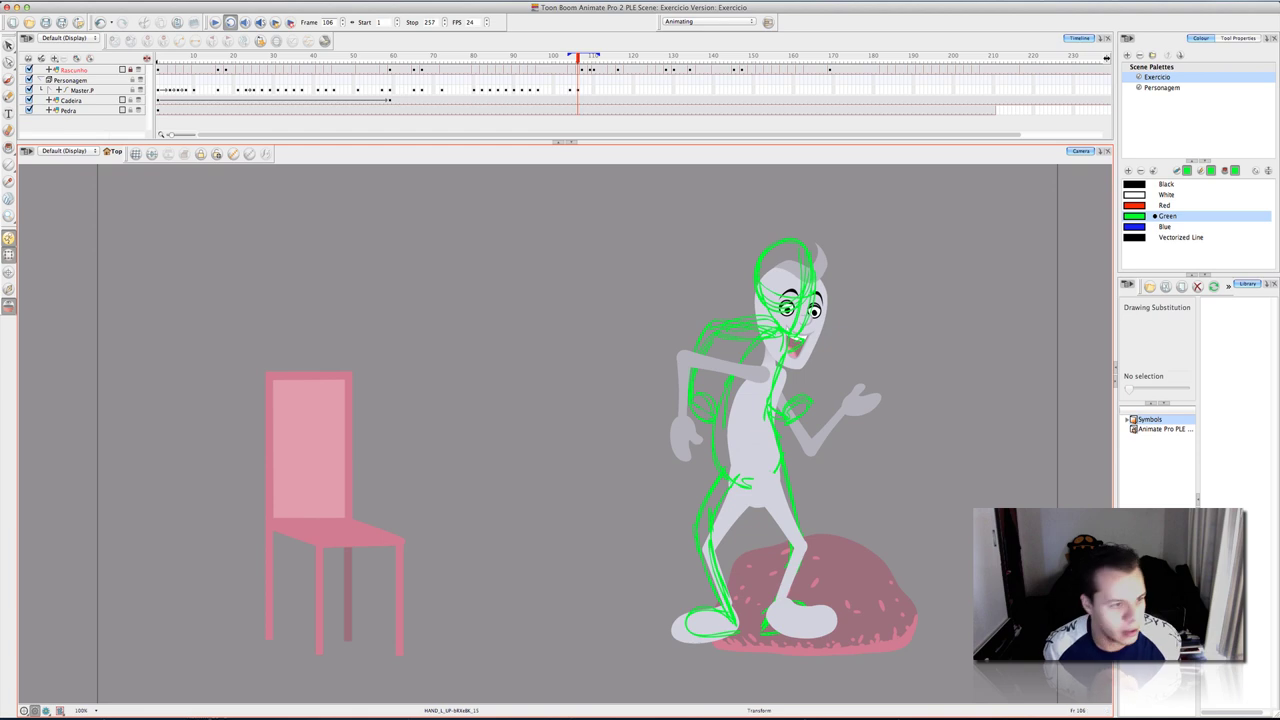
pyautogui.press('.')
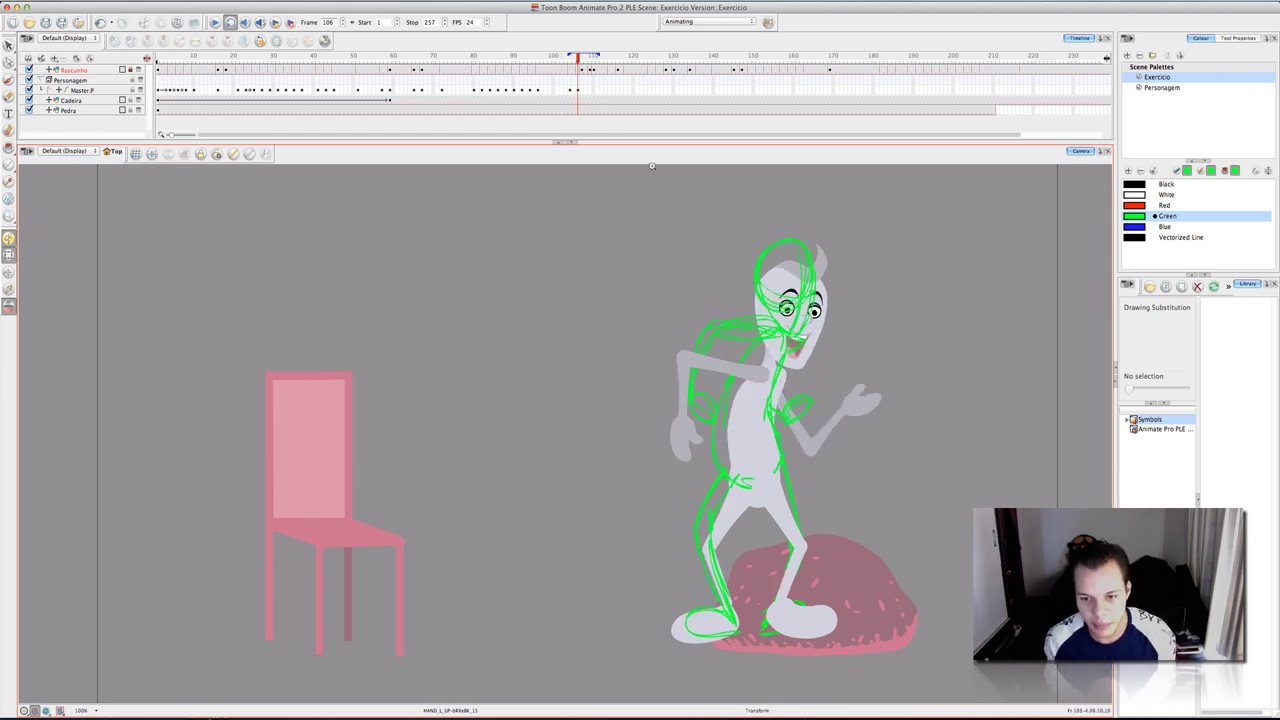
pyautogui.press('.')
pyautogui.press('.')
pyautogui.press(',')
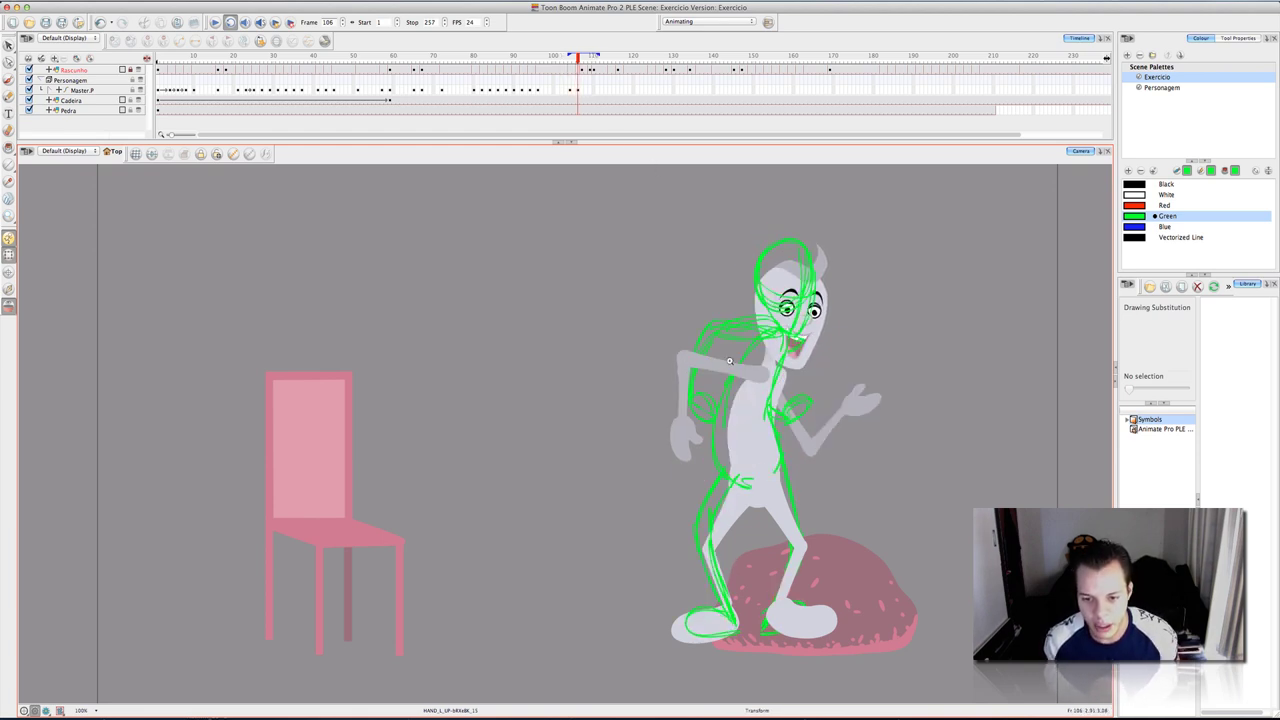
# Rotate the chair-side thigh toward the chair at frame 106 and swing its shin and shoe back onto the rough sketch's foot.
pyautogui.click(745, 537)
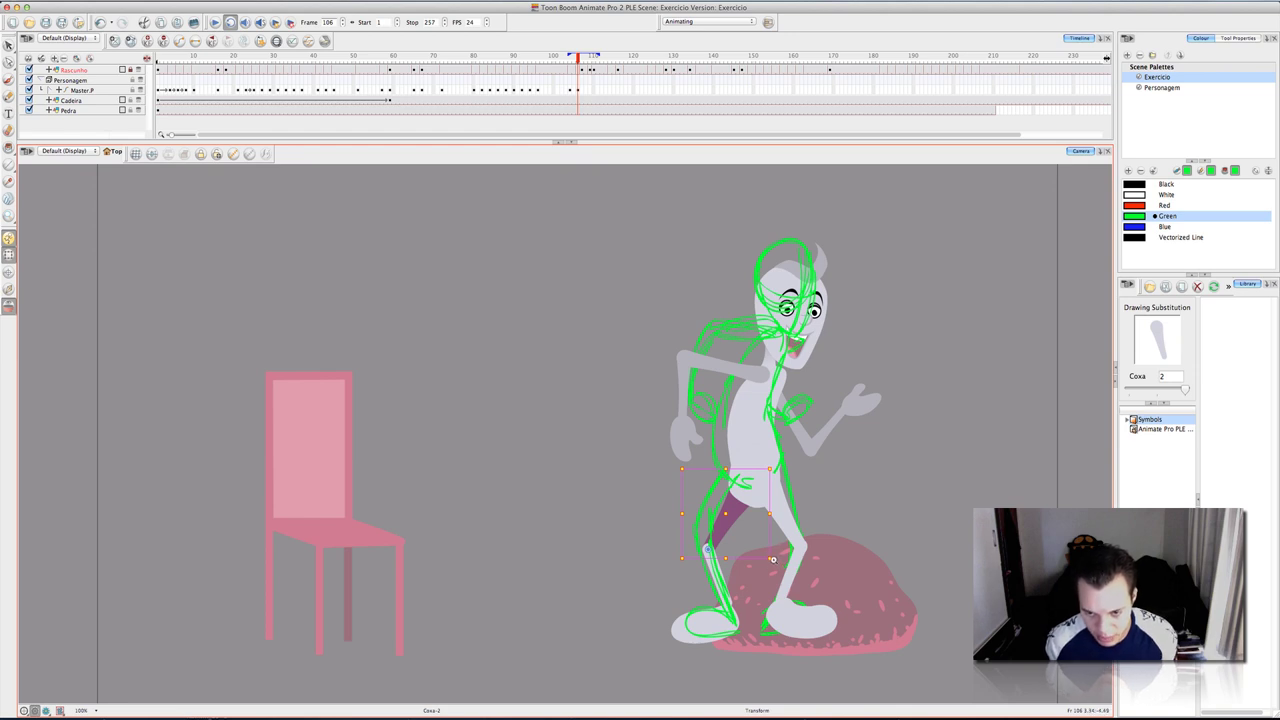
pyautogui.press('b')
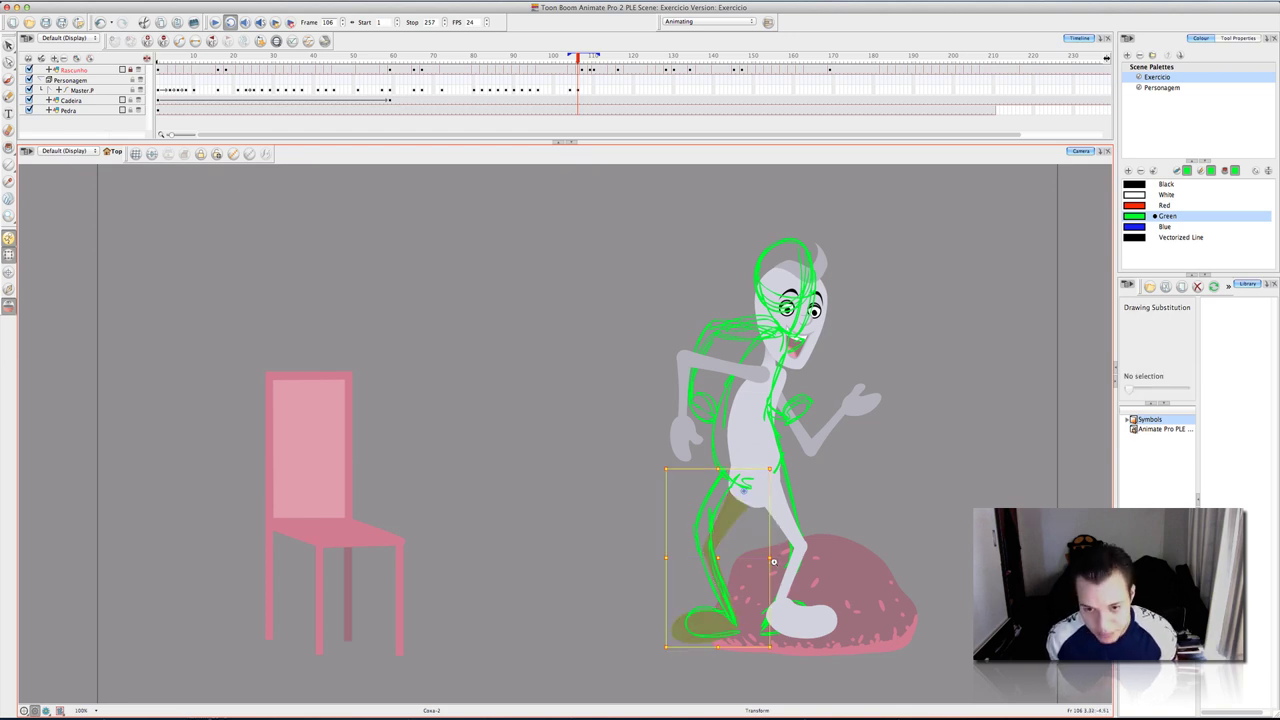
pyautogui.moveTo(778, 650); pyautogui.dragTo(745, 652)
pyautogui.click(757, 671)
pyautogui.click(681, 617)
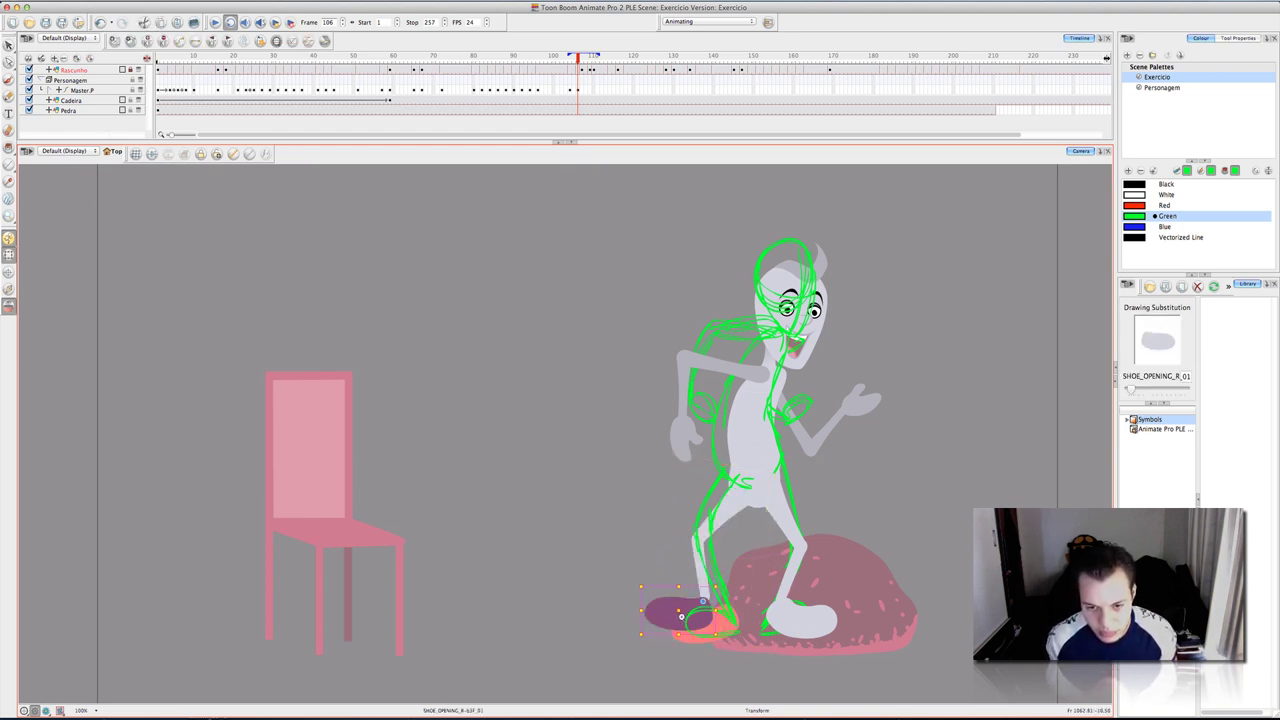
pyautogui.click(715, 624)
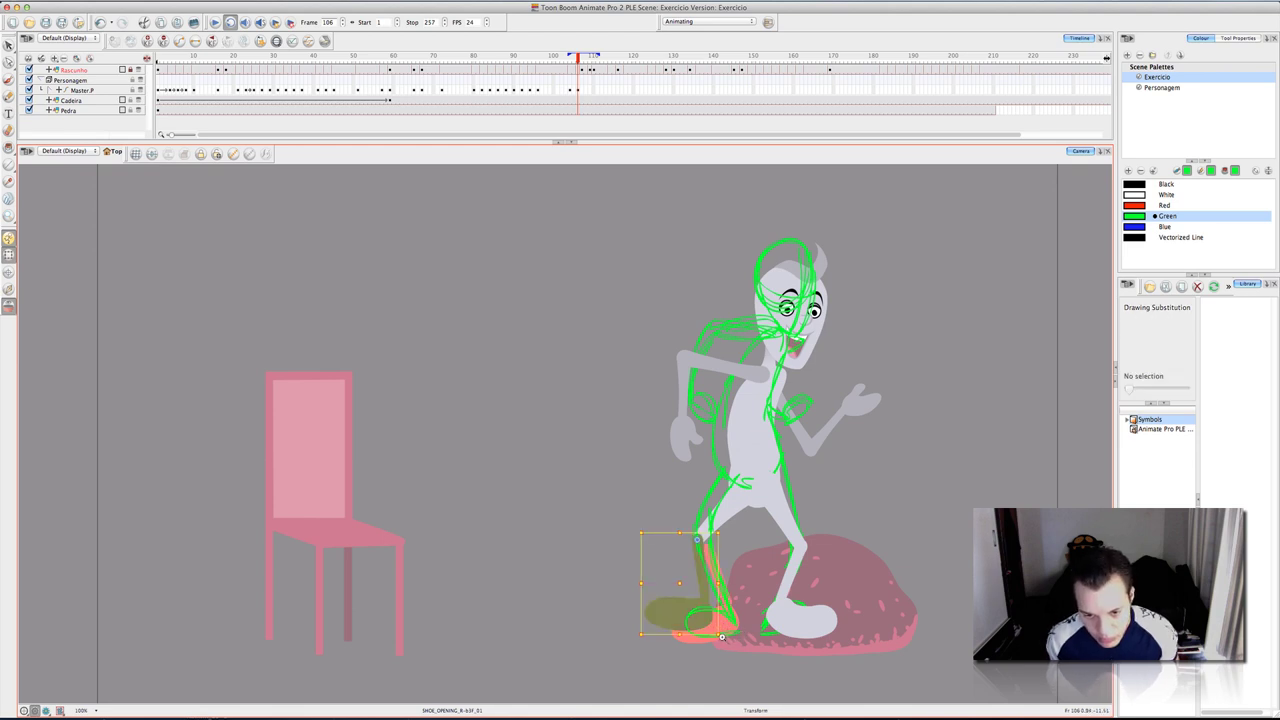
pyautogui.moveTo(726, 636); pyautogui.dragTo(762, 630)
pyautogui.press('Escape')
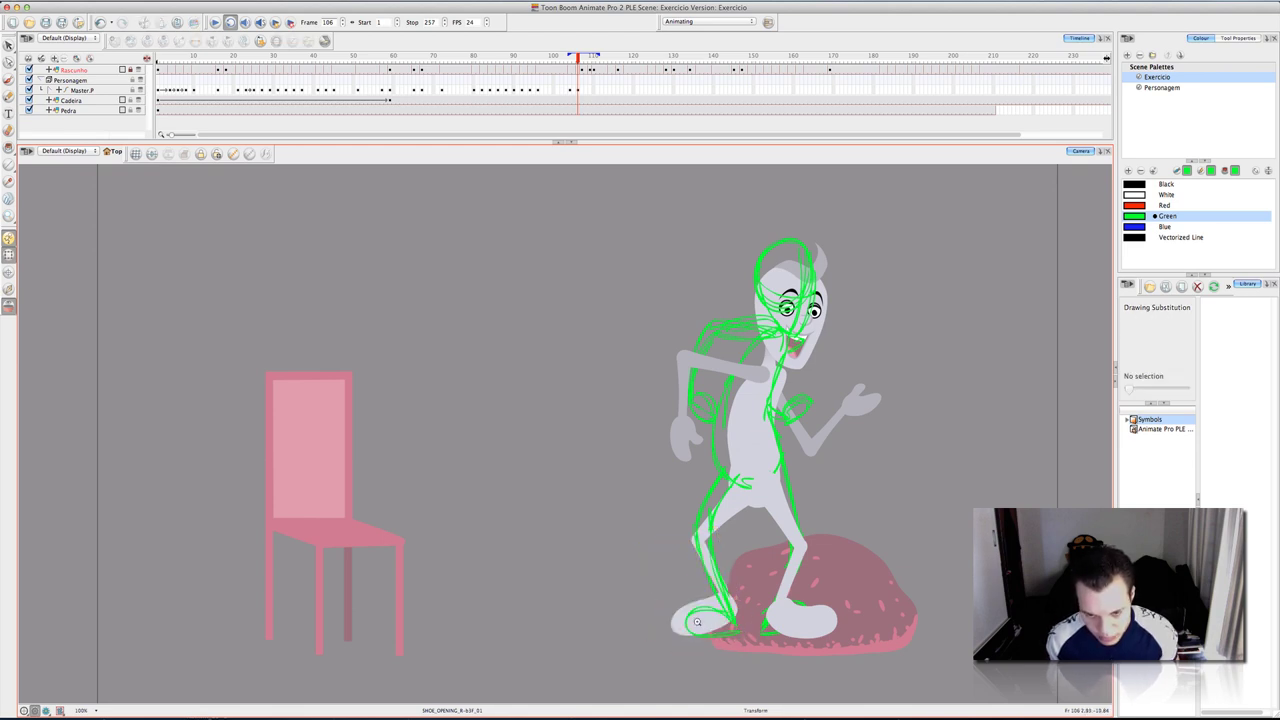
# Rotate the rock-side thigh slightly outward at frame 106 and adjust its shin and shoe to bend the knee.
pyautogui.click(797, 528)
pyautogui.press('b')
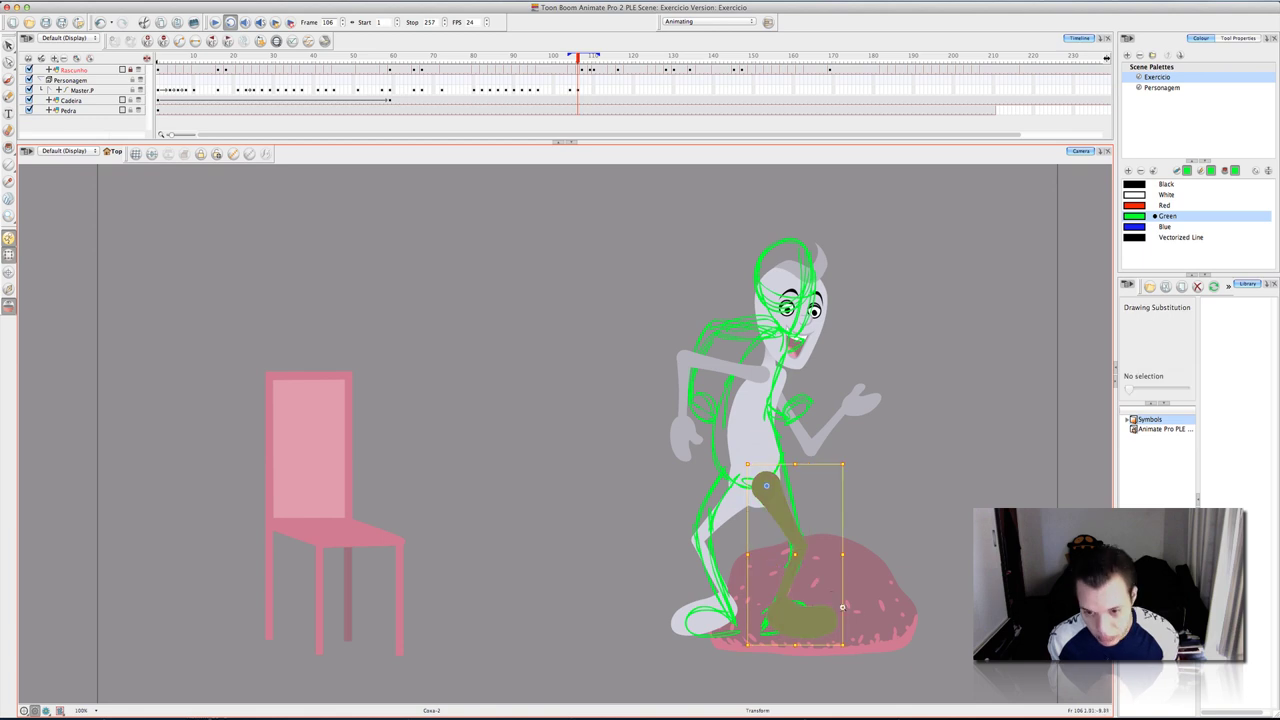
pyautogui.moveTo(856, 648)
pyautogui.mouseDown()
pyautogui.moveTo(873, 637)
pyautogui.moveTo(845, 644)
pyautogui.mouseUp()
pyautogui.click(903, 557)
pyautogui.click(839, 611)
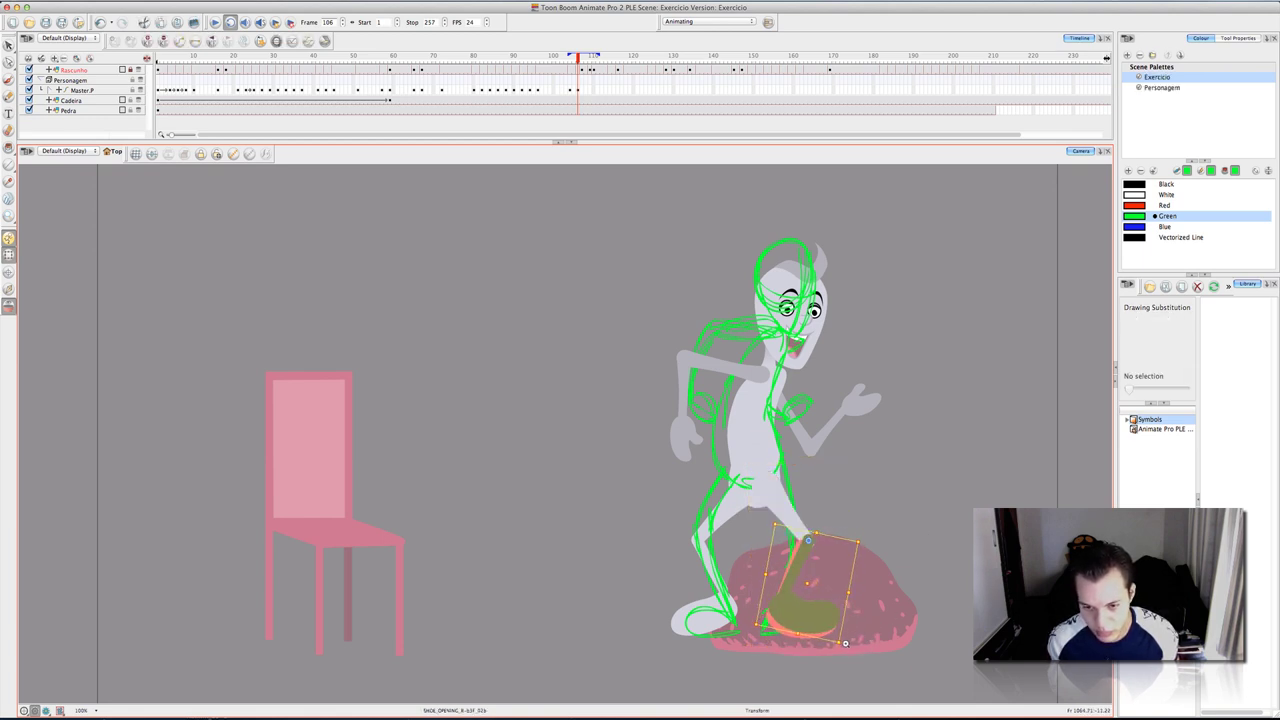
pyautogui.click(958, 406)
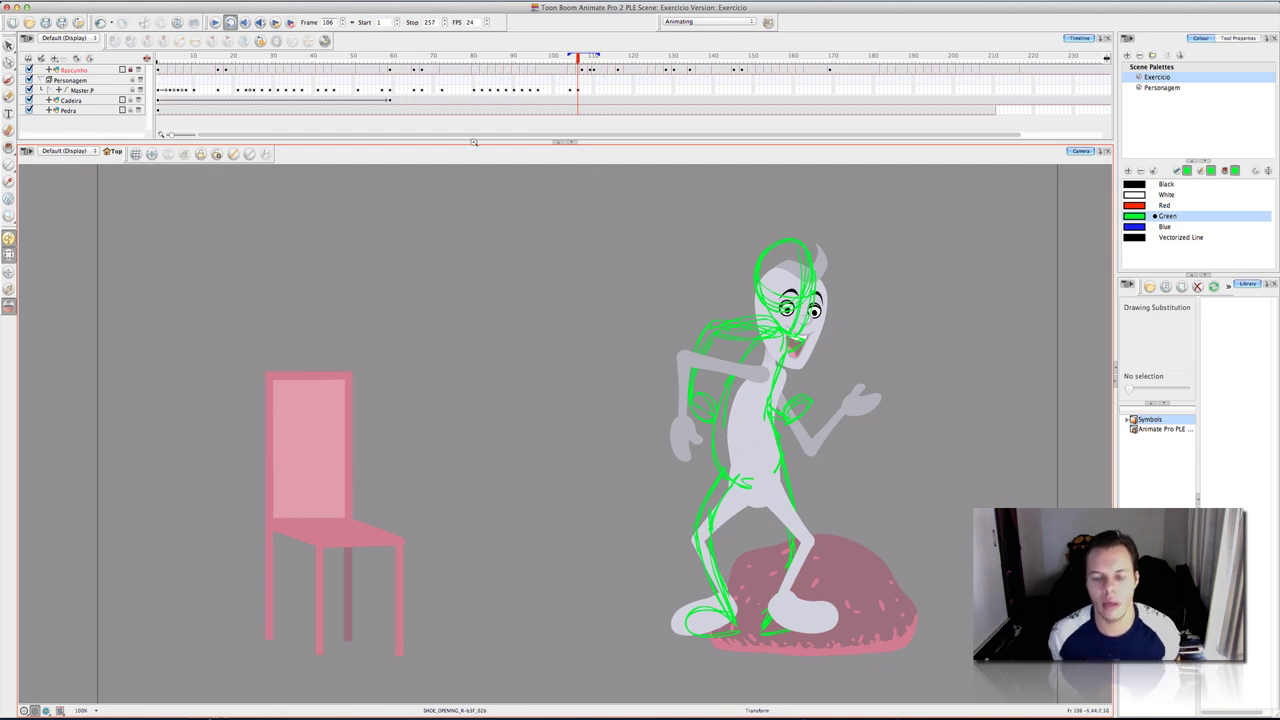
# Compare the rig with the green rough animation at frame 100 and around frames 1 to 5.
pyautogui.moveTo(578, 57)
pyautogui.mouseDown()
pyautogui.moveTo(560, 58)
pyautogui.moveTo(614, 58)
pyautogui.moveTo(553, 58)
pyautogui.mouseUp()
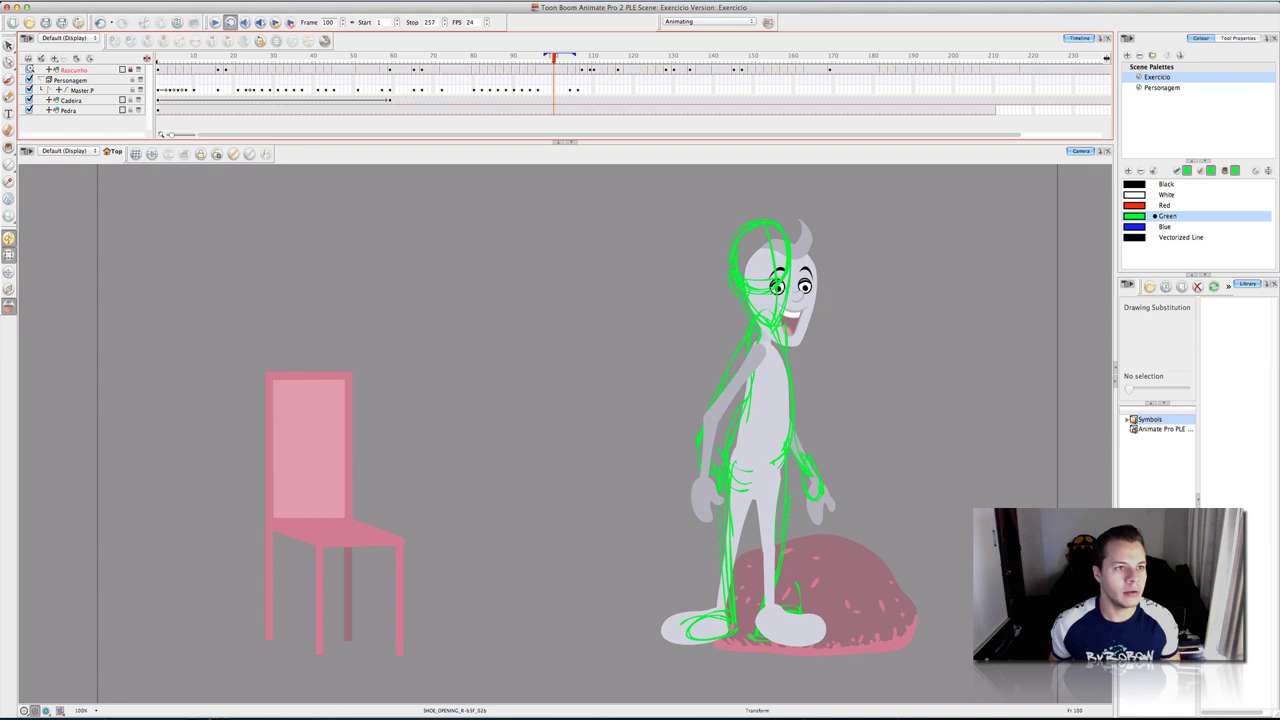
pyautogui.click(29, 69)
pyautogui.moveTo(161, 56)
pyautogui.mouseDown()
pyautogui.moveTo(191, 57)
pyautogui.moveTo(158, 57)
pyautogui.mouseUp()
pyautogui.click(29, 69)
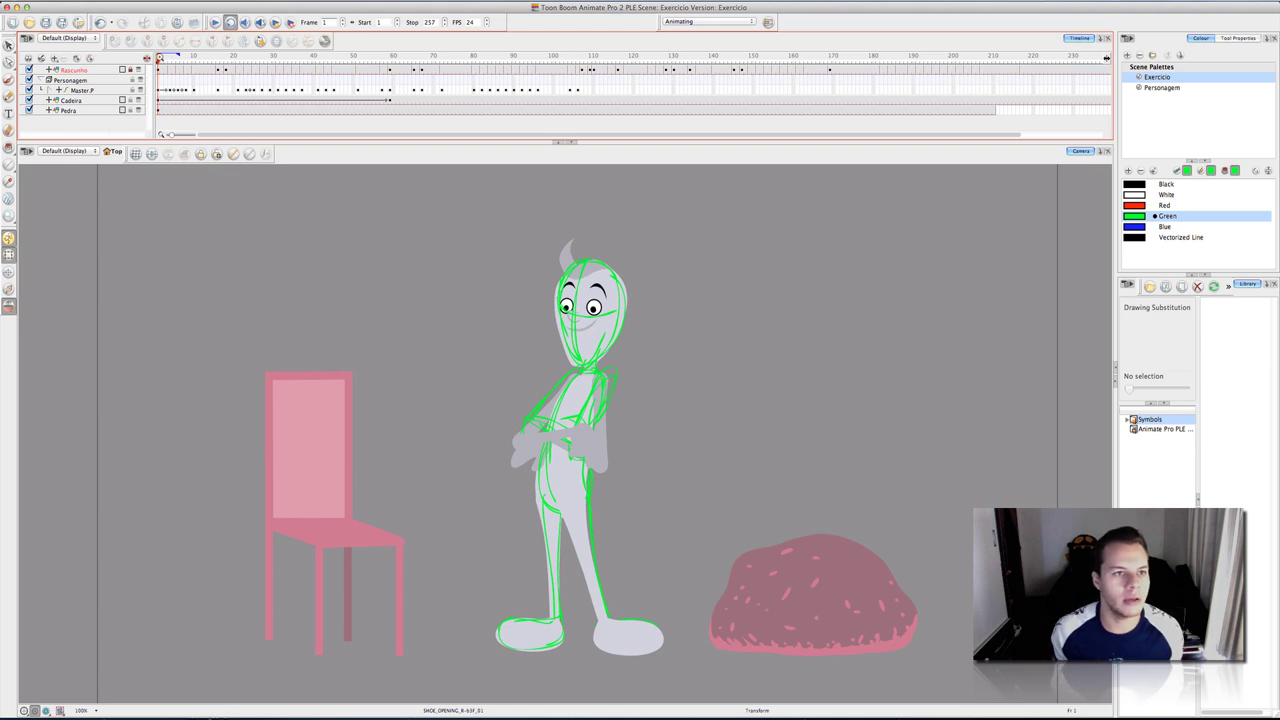
pyautogui.moveTo(158, 57); pyautogui.dragTo(173, 57)
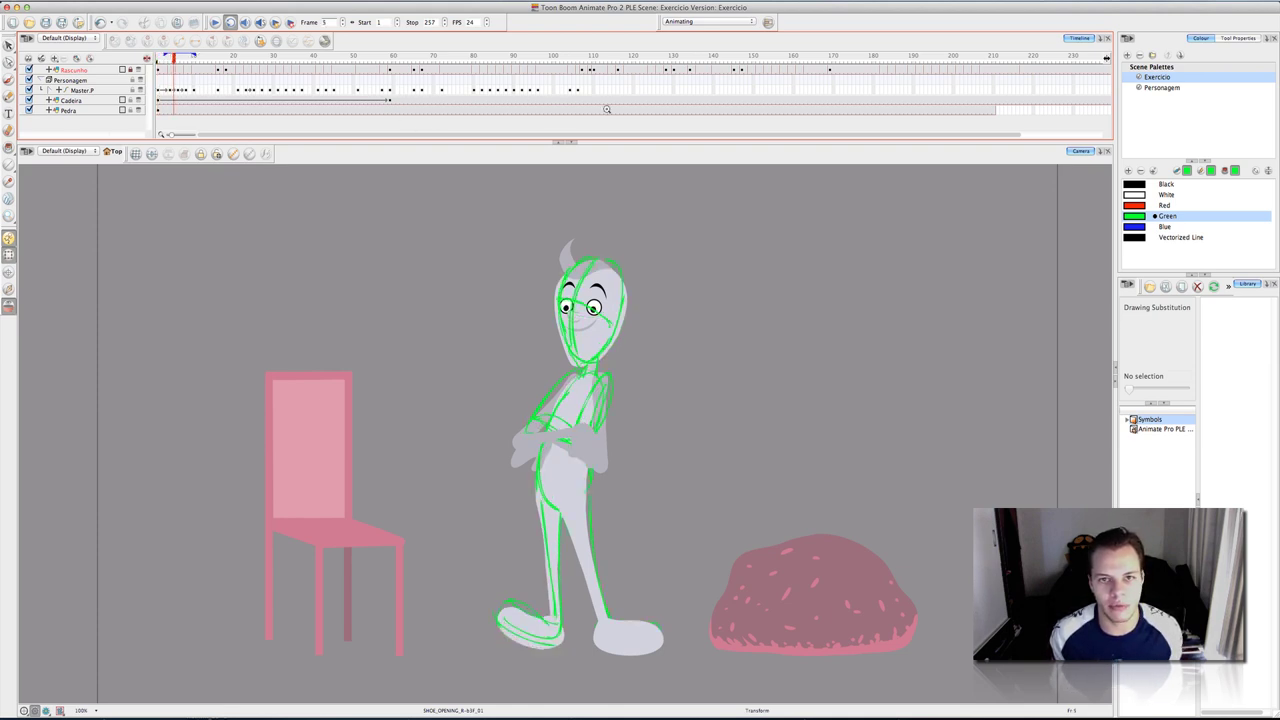
pyautogui.moveTo(172, 57); pyautogui.dragTo(154, 57)
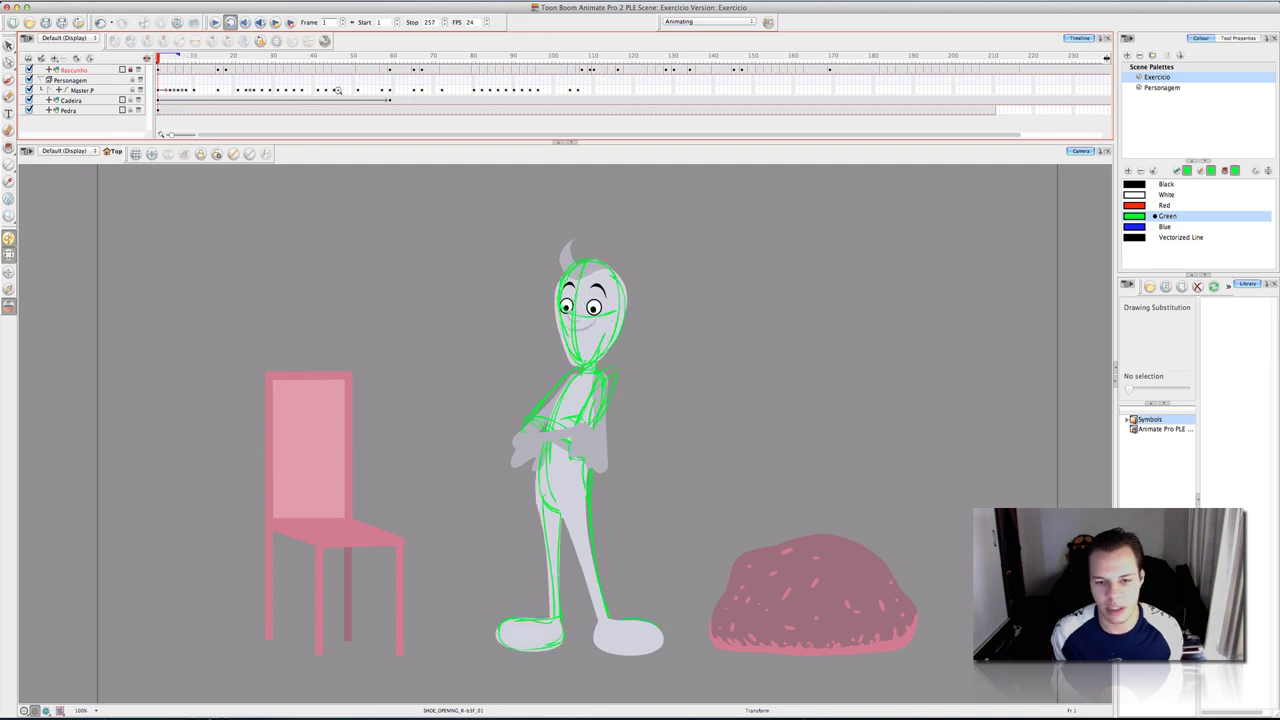
# Hide the green rough sketch layer and review the character animation by playing and scrubbing from frame 1.
pyautogui.click(28, 69)
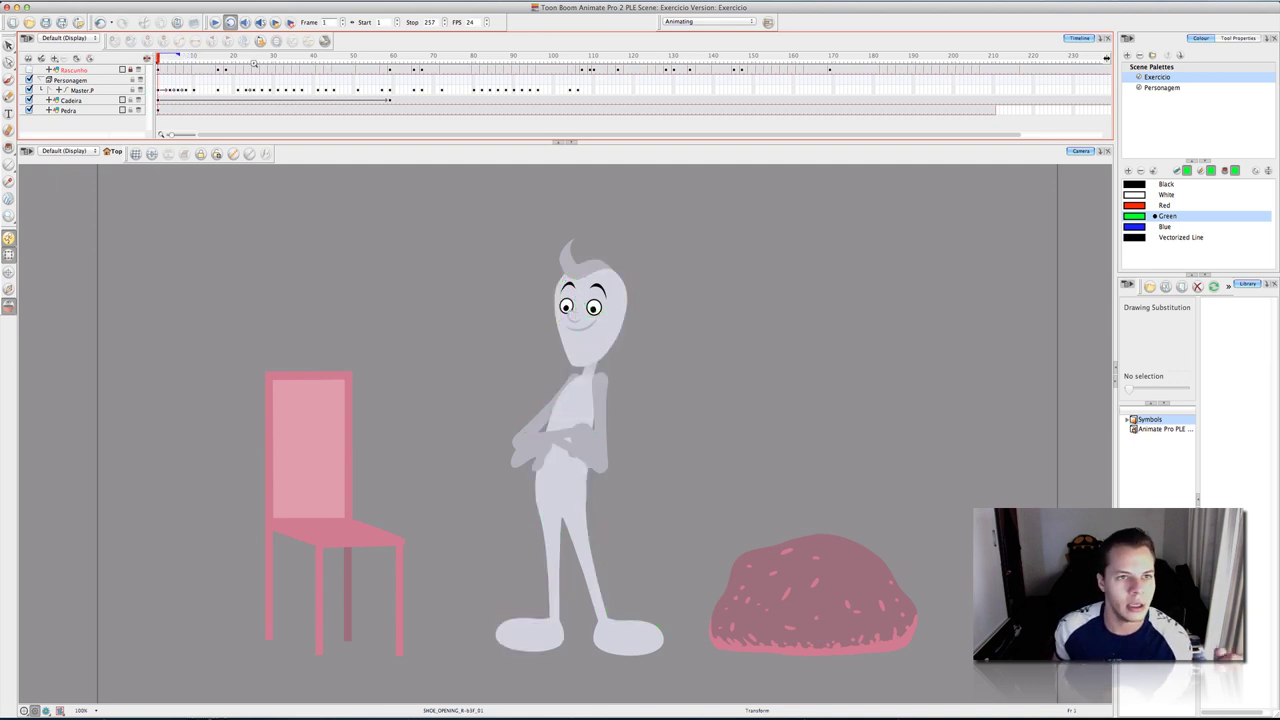
pyautogui.click(215, 22)
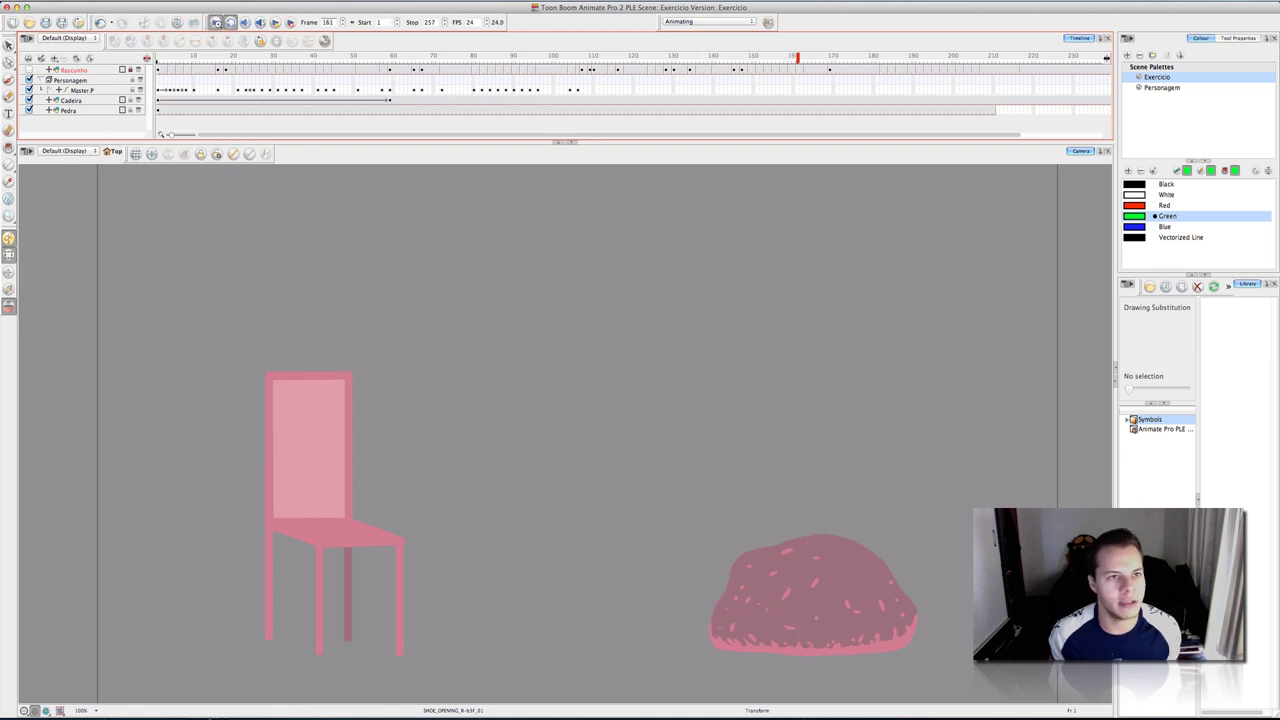
pyautogui.moveTo(157, 58); pyautogui.dragTo(343, 66)
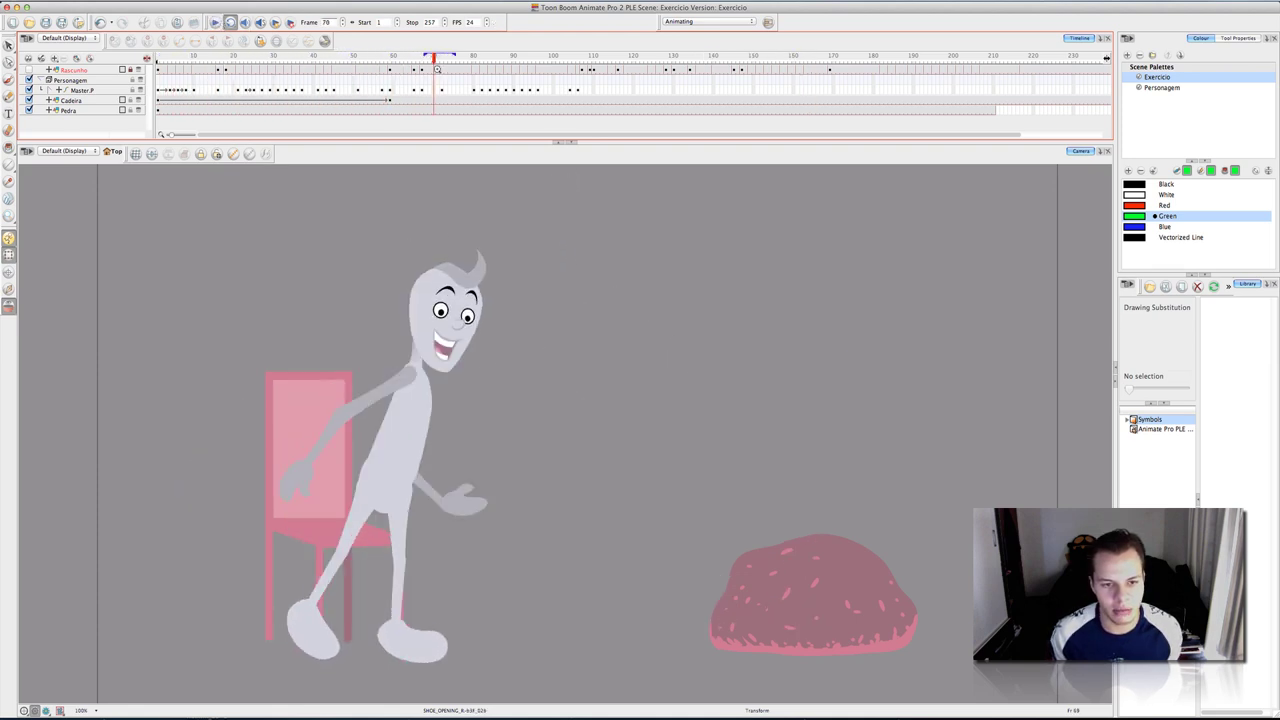
pyautogui.moveTo(540, 72); pyautogui.dragTo(160, 57)
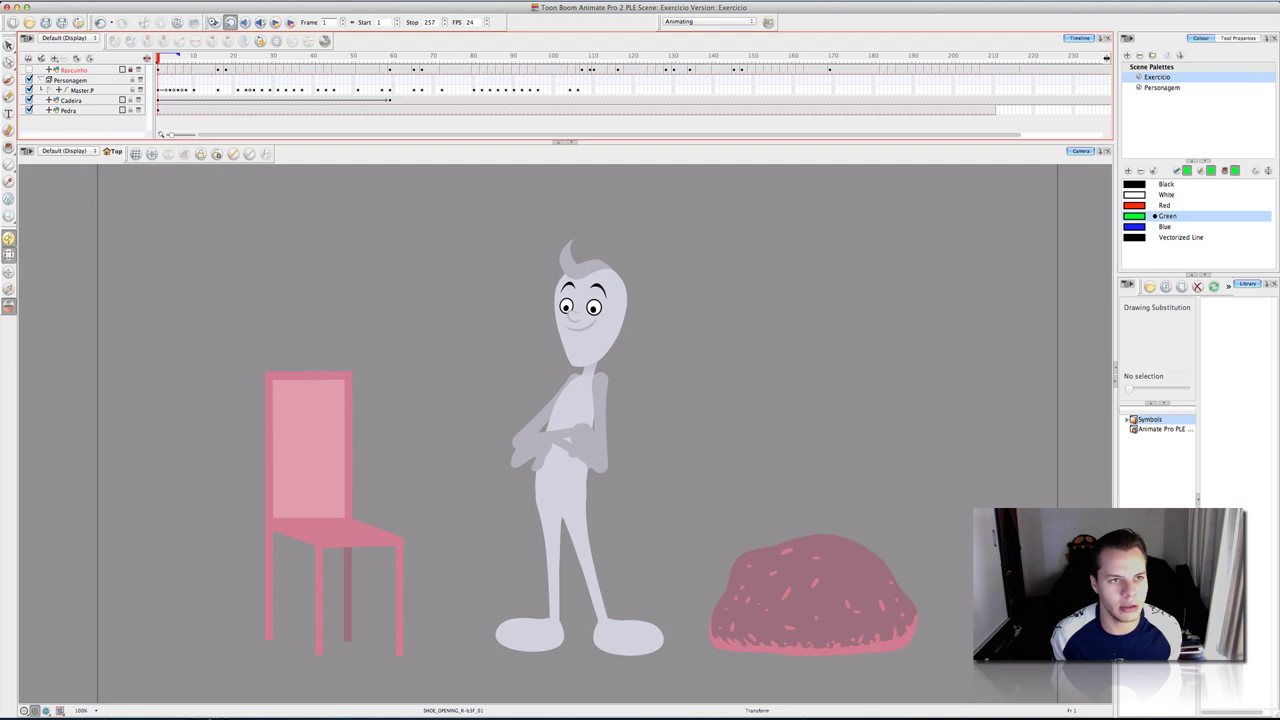
pyautogui.press('Return')
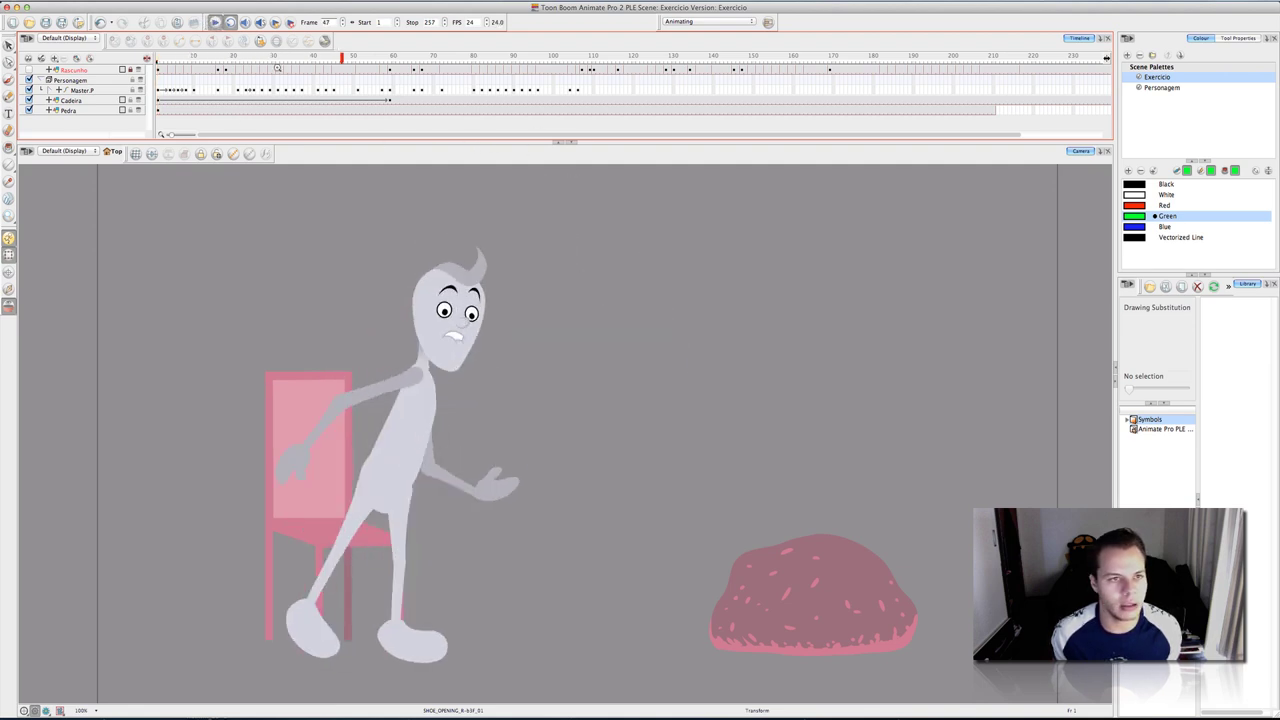
pyautogui.press('Return')
# Swap the open mouth for a toothy grin at frame 119 and nudge it slightly lower on the face.
pyautogui.moveTo(158, 57); pyautogui.dragTo(630, 57)
pyautogui.click(800, 349)
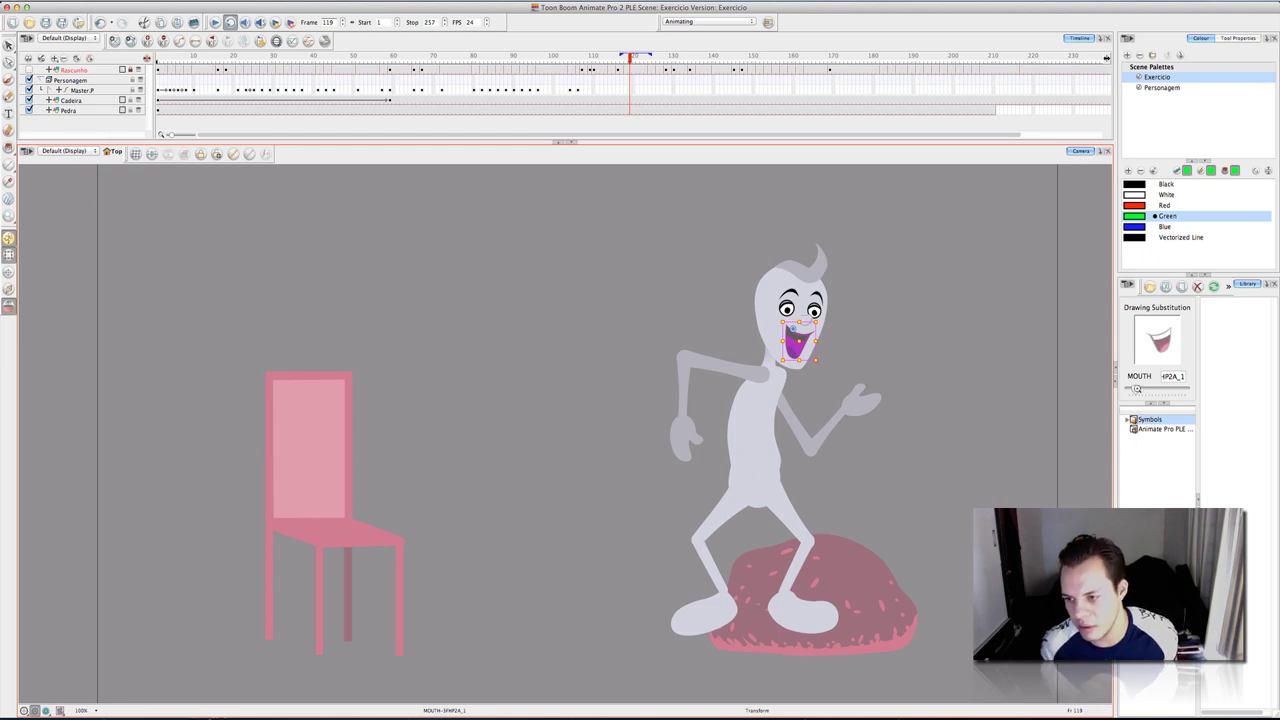
pyautogui.moveTo(1136, 389); pyautogui.dragTo(1142, 389)
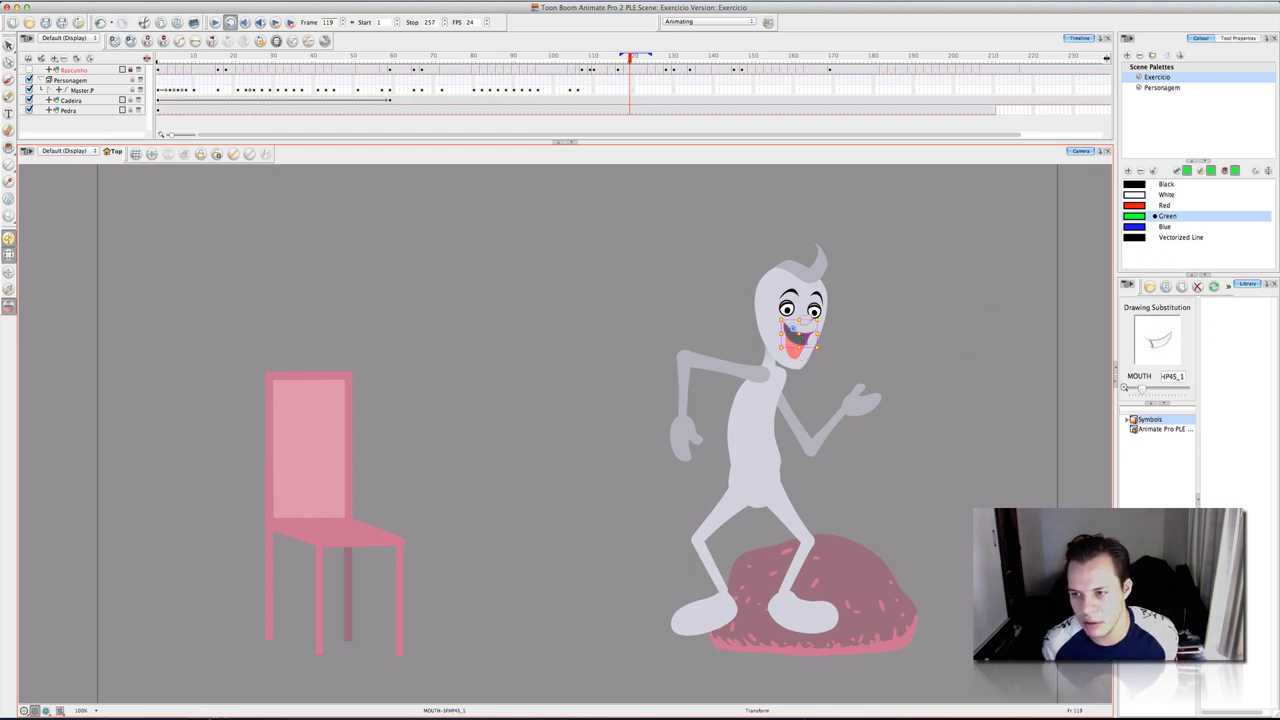
pyautogui.click(990, 402)
pyautogui.click(795, 339)
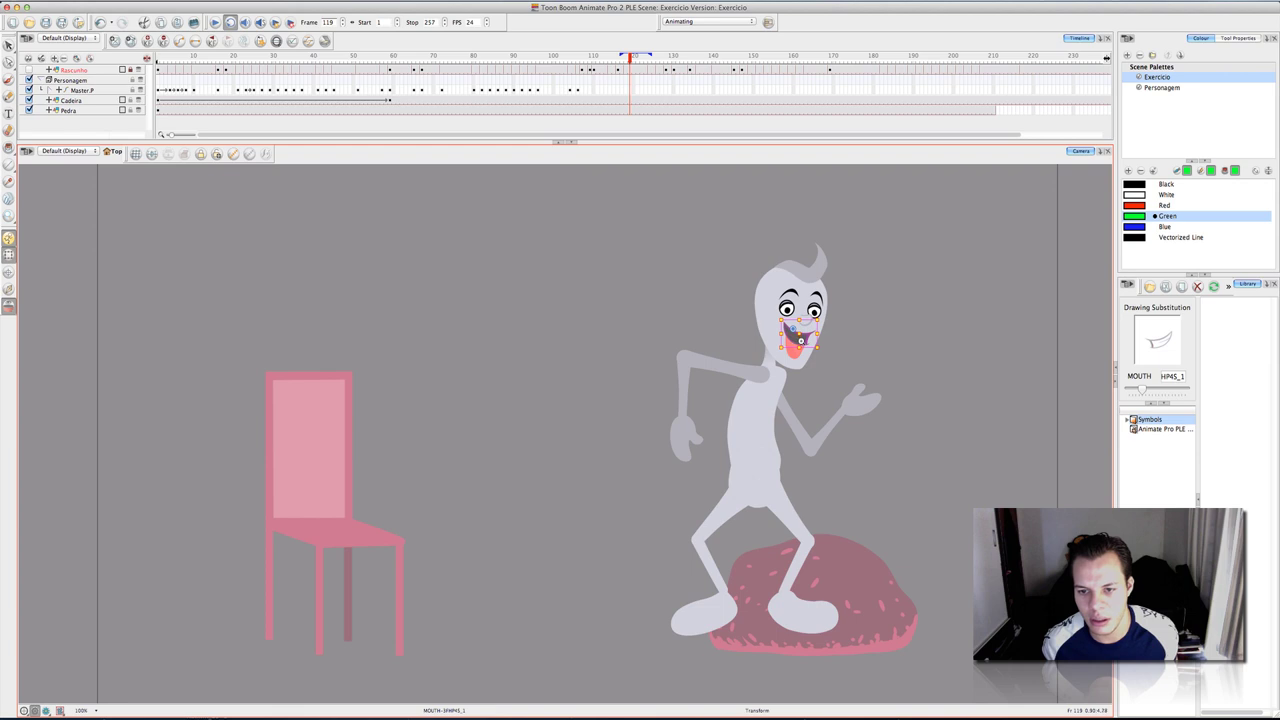
pyautogui.moveTo(801, 341); pyautogui.dragTo(799, 346)
pyautogui.click(871, 317)
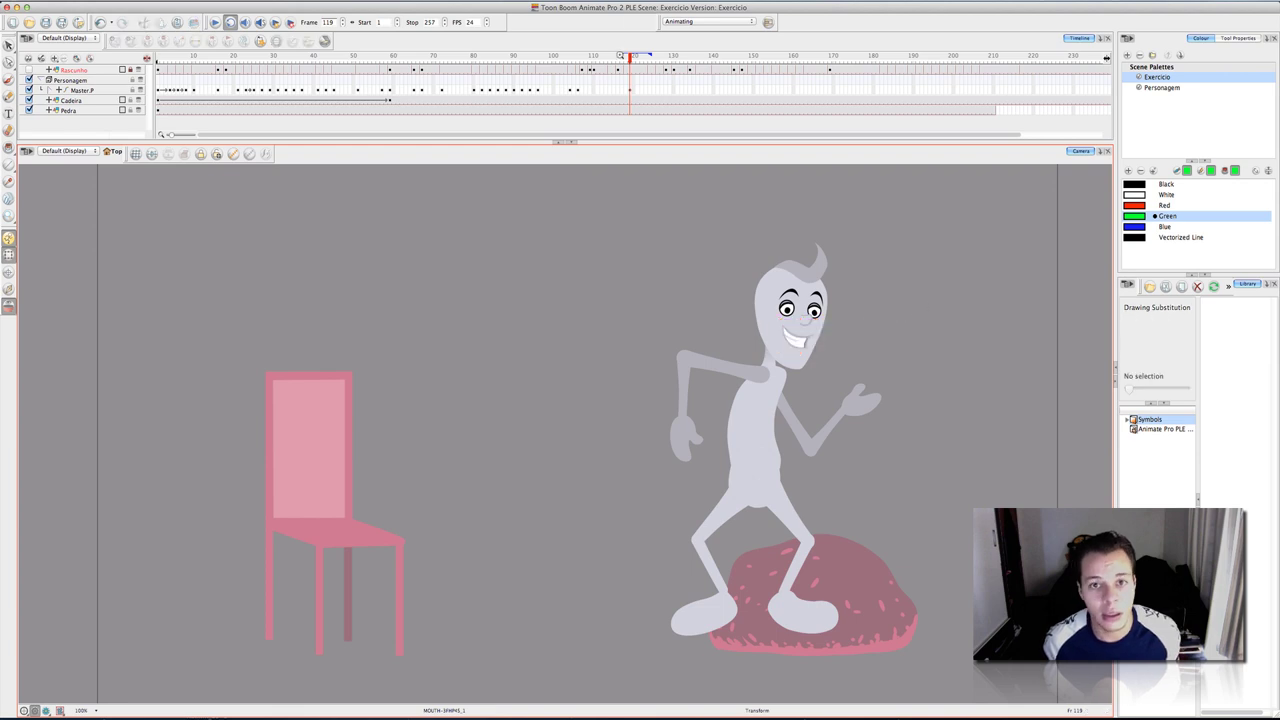
# Move the character's mouth-change keyframe one frame earlier, to frame 118.
pyautogui.click(630, 90)
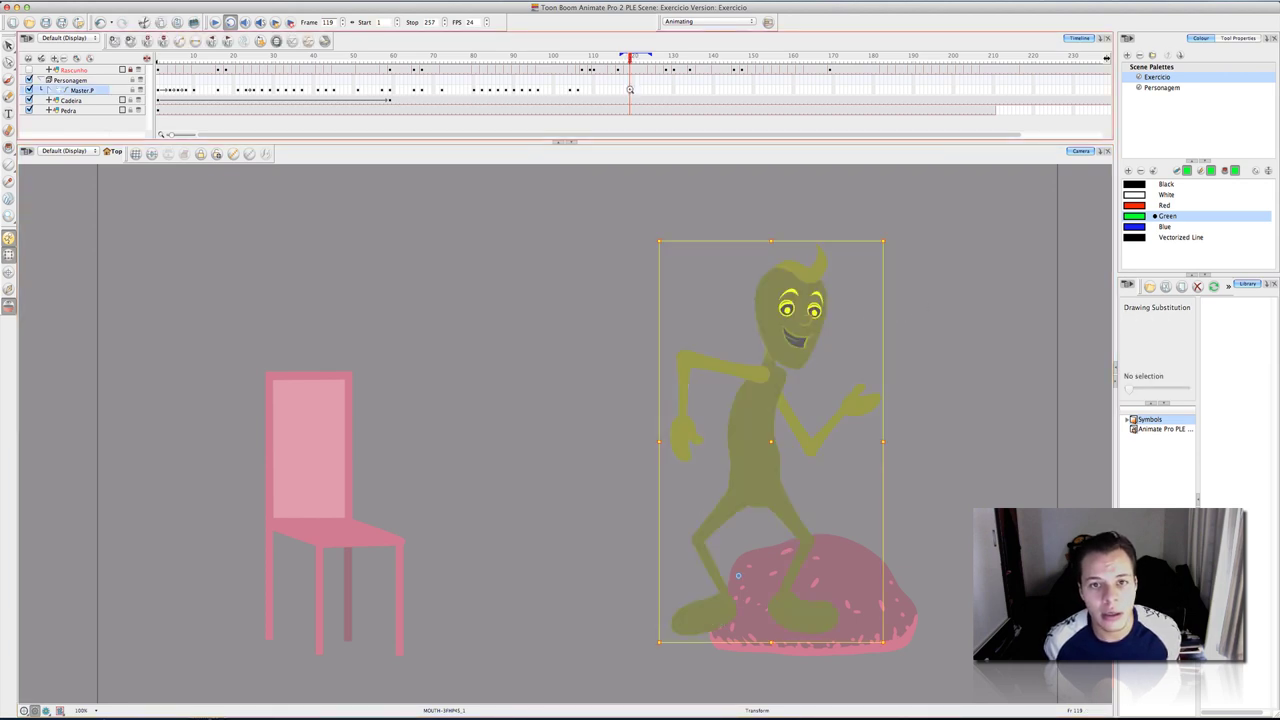
pyautogui.click(627, 90)
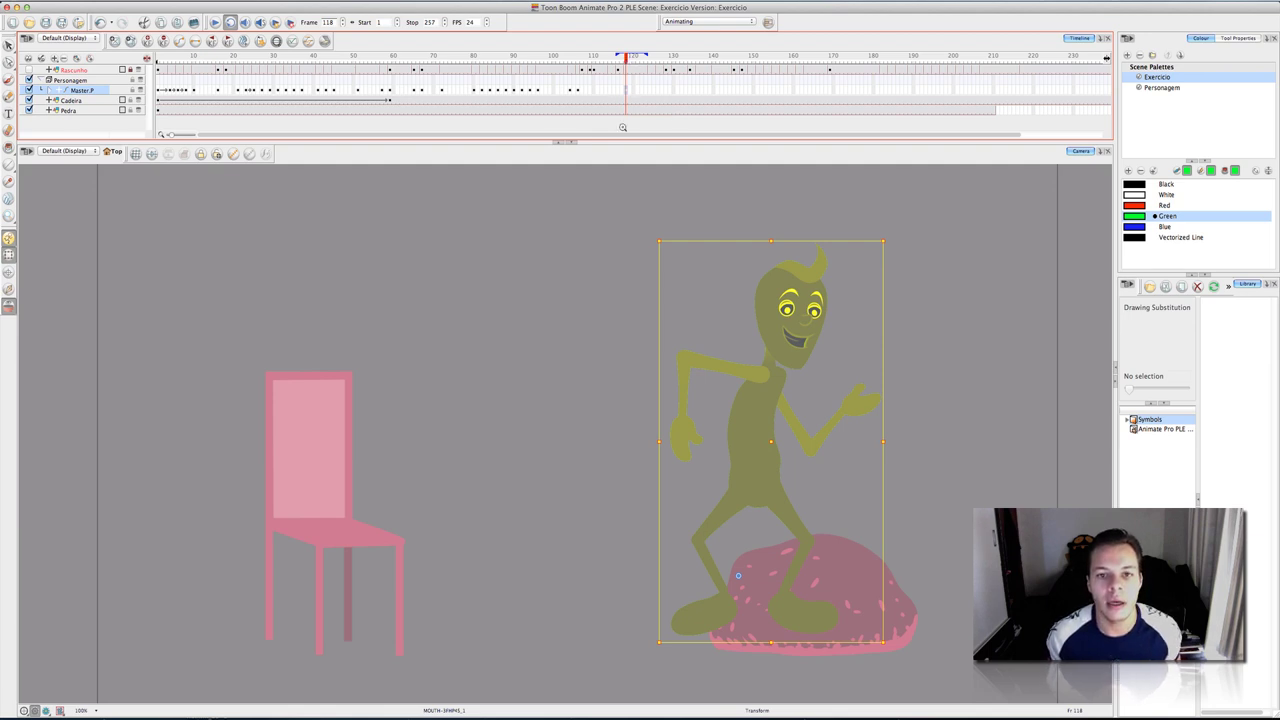
pyautogui.press('Escape')
# Play the animation from frame 1 through the new mouth change and stop playback at frame 148.
pyautogui.moveTo(627, 57); pyautogui.dragTo(158, 57)
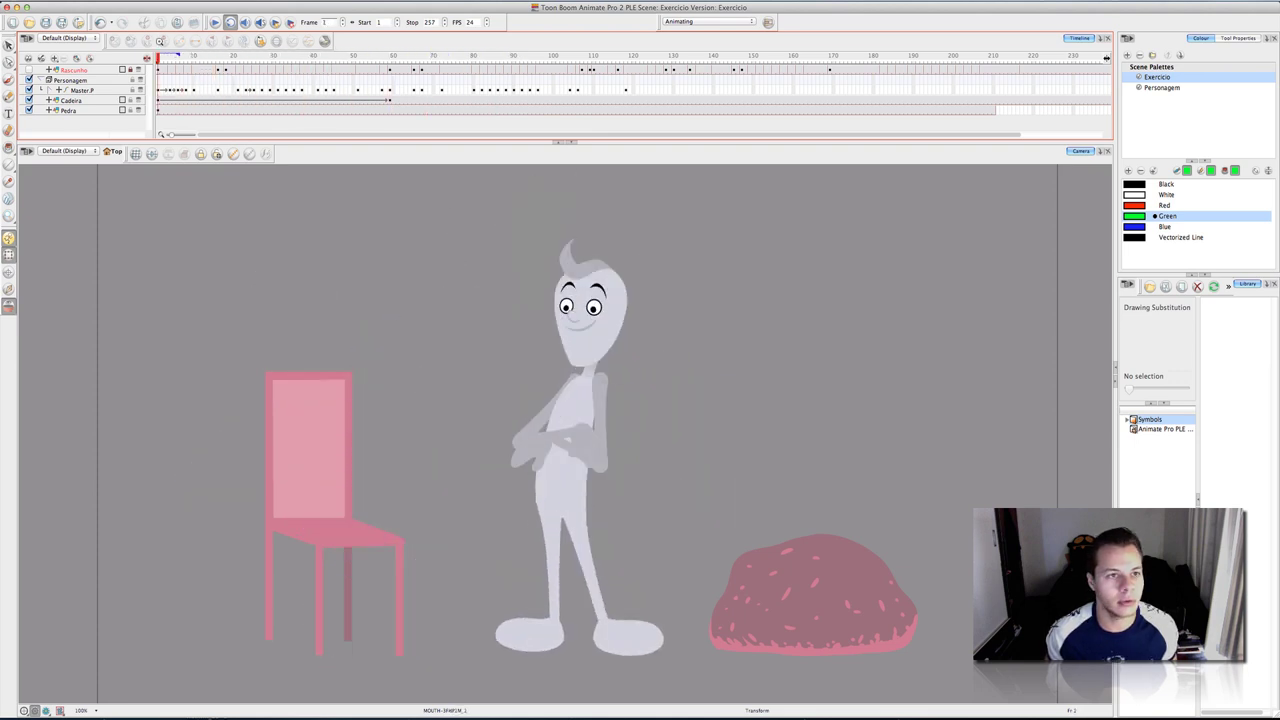
pyautogui.click(230, 22)
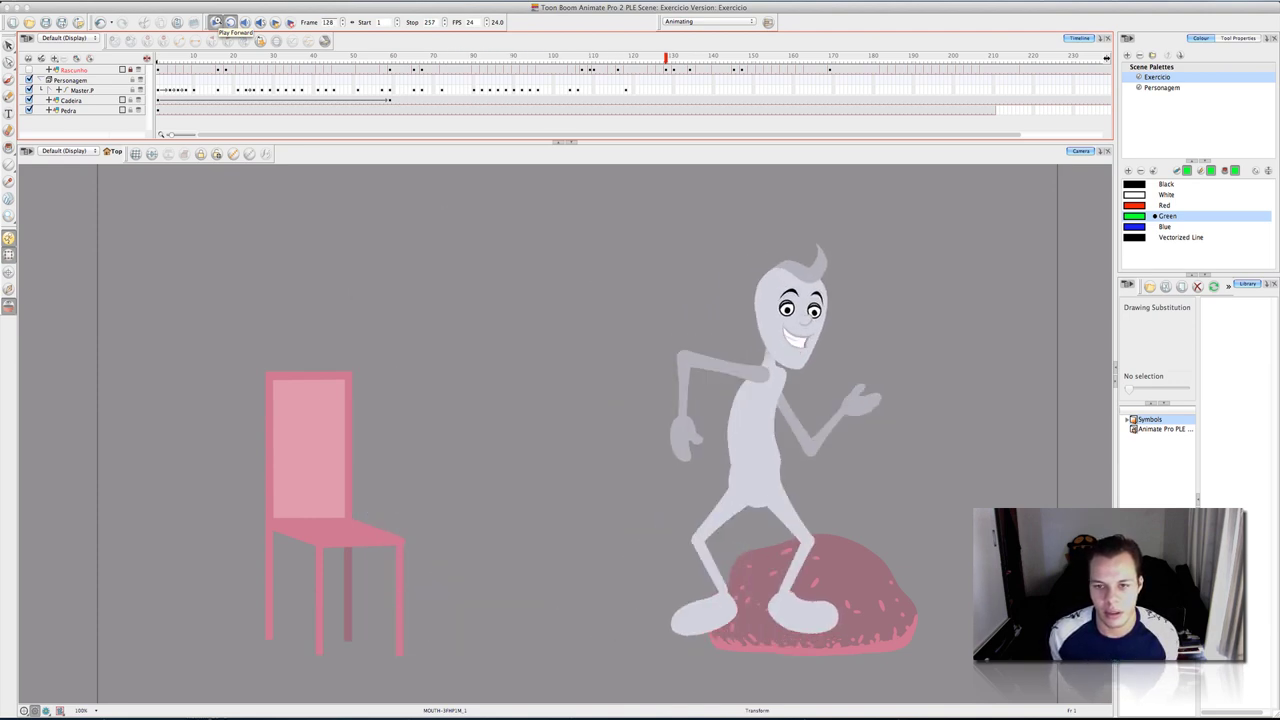
pyautogui.click(228, 22)
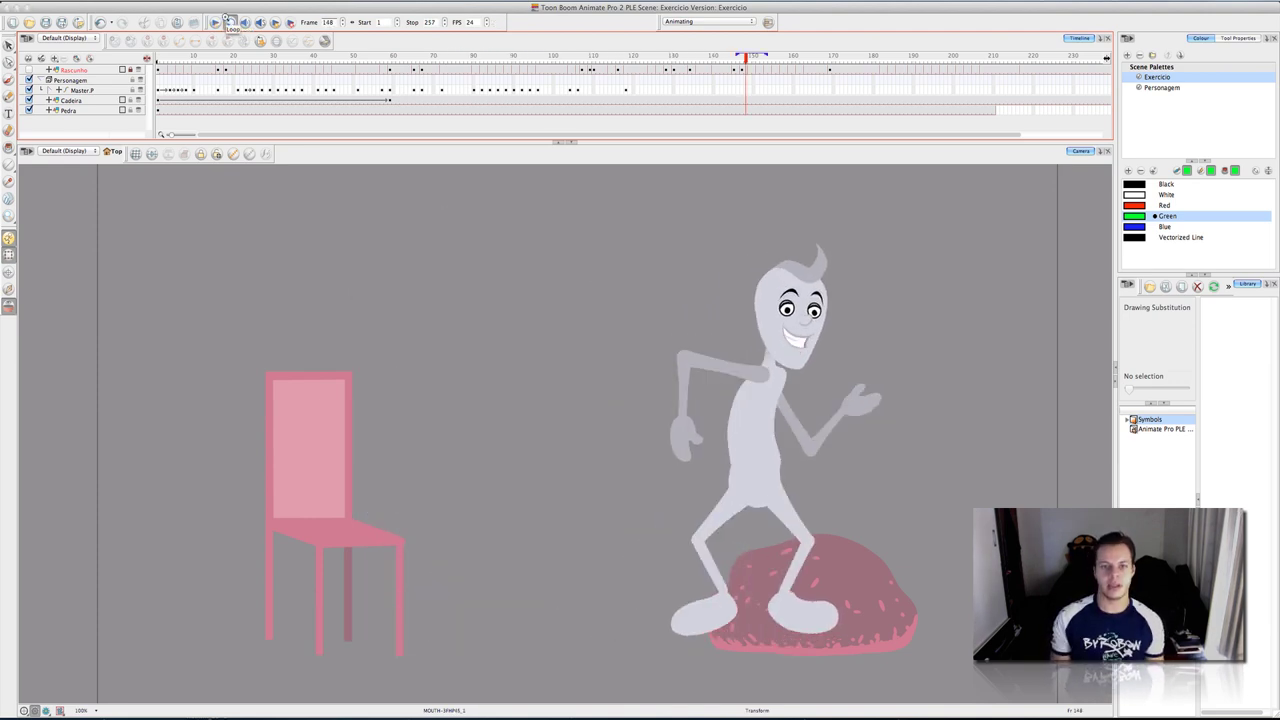